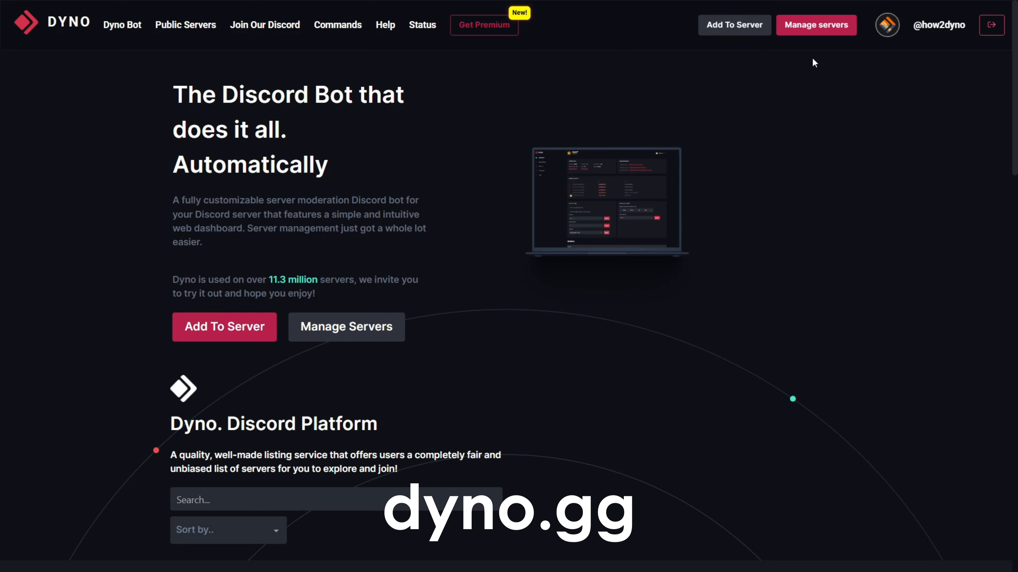
Step: Open the Autoresponder module settings of the How2Dyno server with the white and navy icon, and start a new response
{"action": "left_click", "coordinate": [807, 34]}
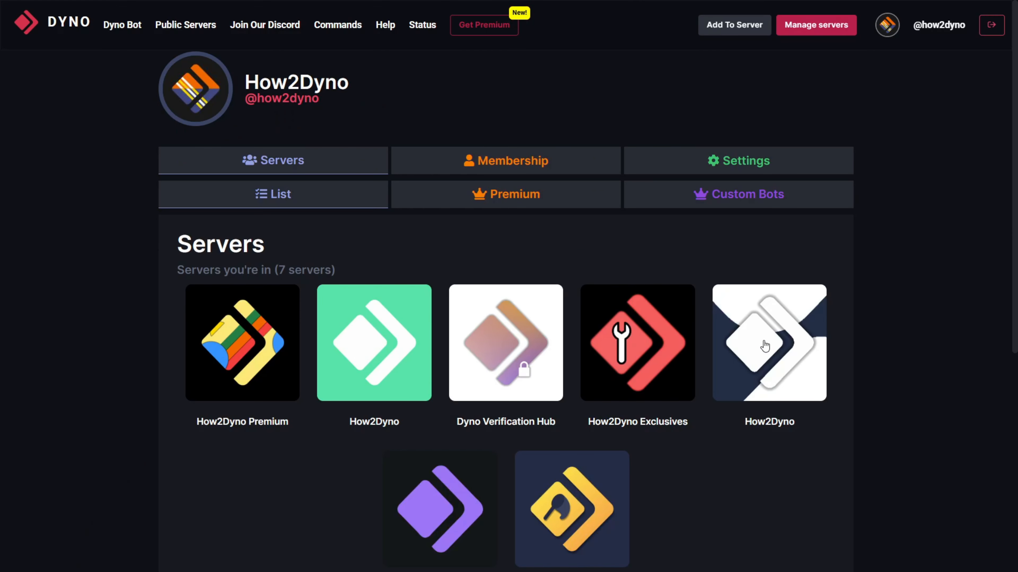
{"action": "left_click", "coordinate": [772, 345]}
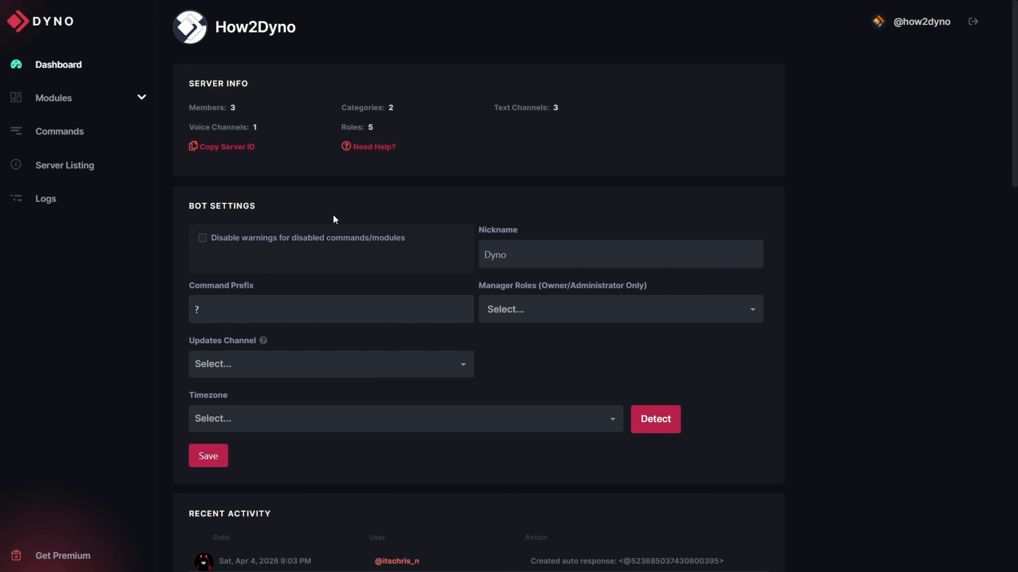
{"action": "left_click", "coordinate": [90, 113]}
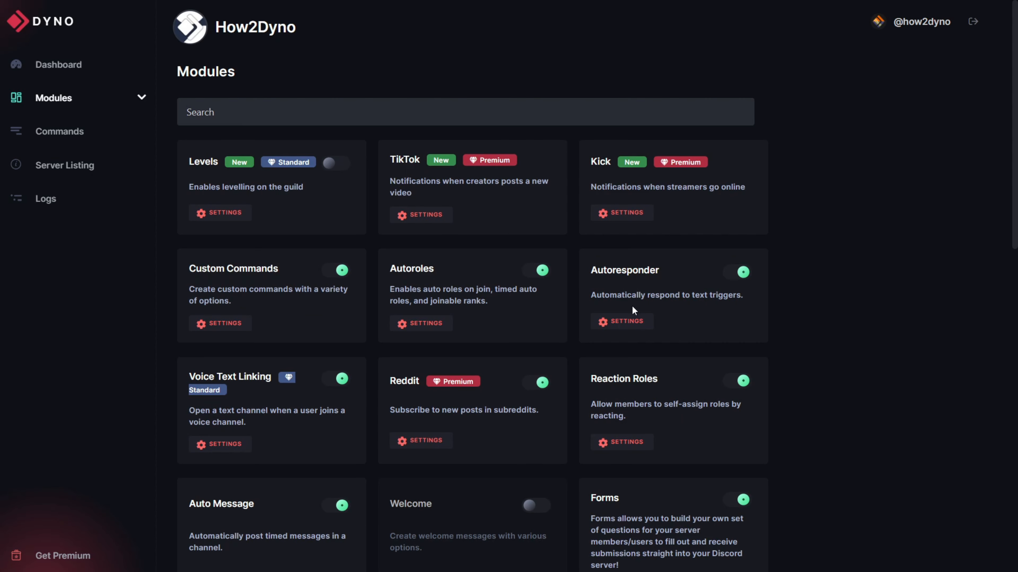
{"action": "left_click", "coordinate": [632, 322]}
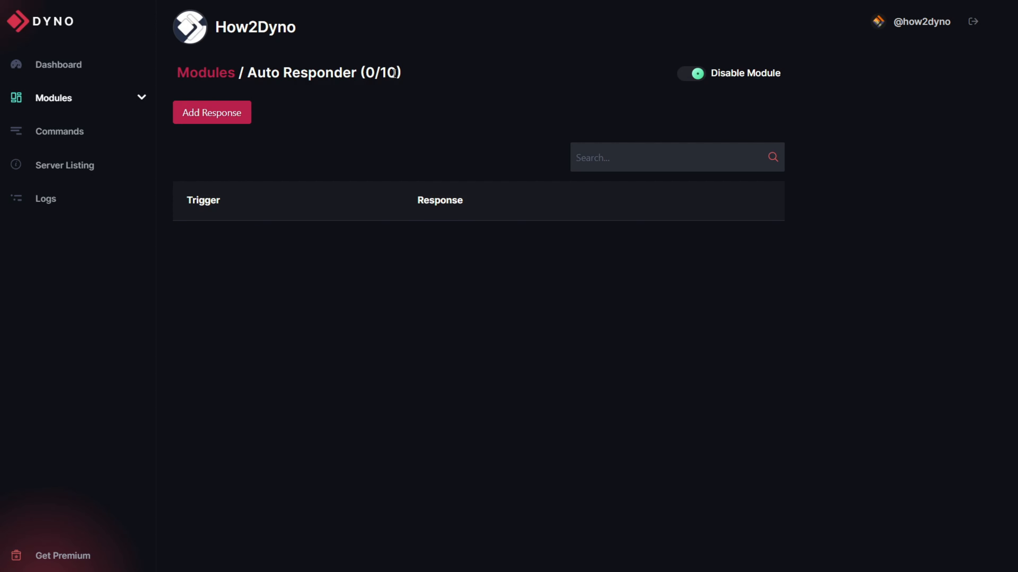
{"action": "left_click_drag", "start_coordinate": [396, 74], "coordinate": [381, 75]}
{"action": "left_click", "coordinate": [430, 88]}
{"action": "left_click", "coordinate": [228, 121]}
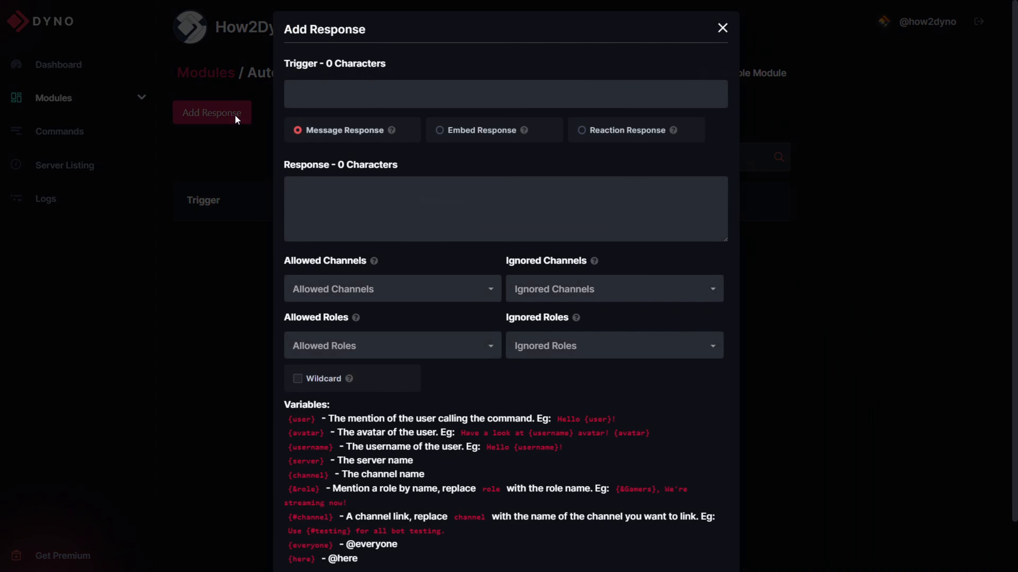
{"action": "left_click", "coordinate": [398, 93]}
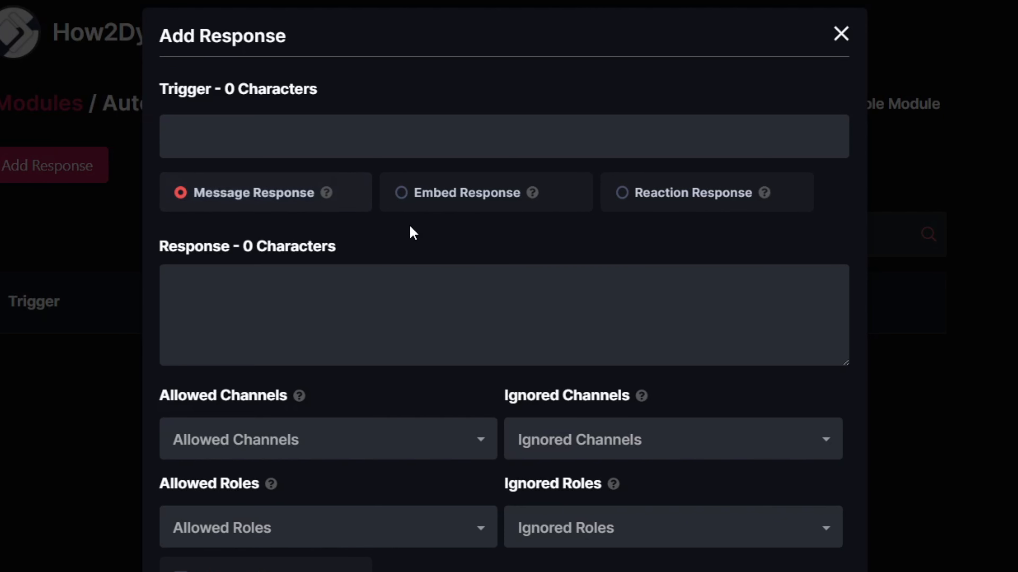
Step: Review the embed editor and the reaction response type, and return the response type to Message Response
{"action": "left_click", "coordinate": [473, 205]}
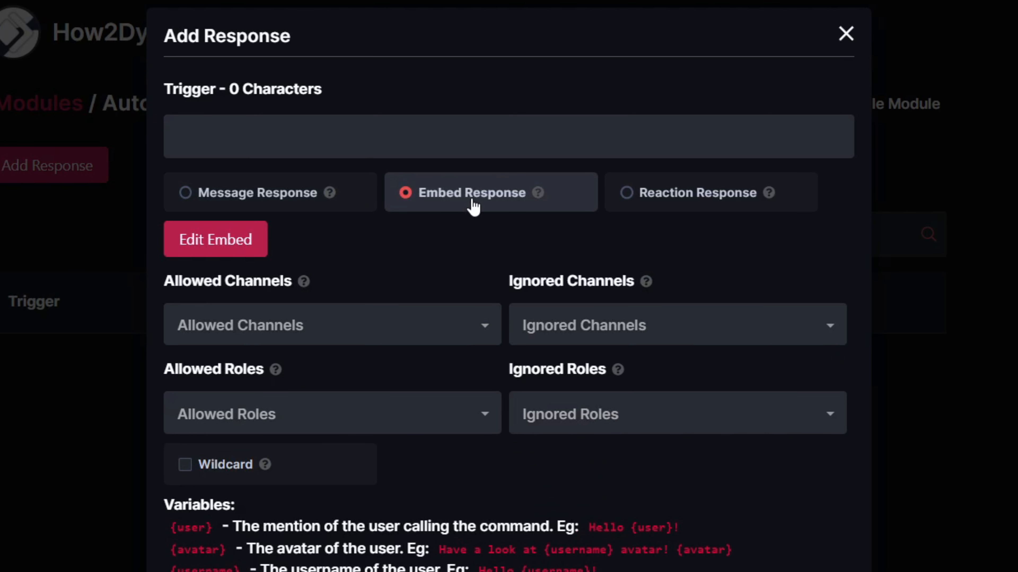
{"action": "left_click", "coordinate": [218, 240]}
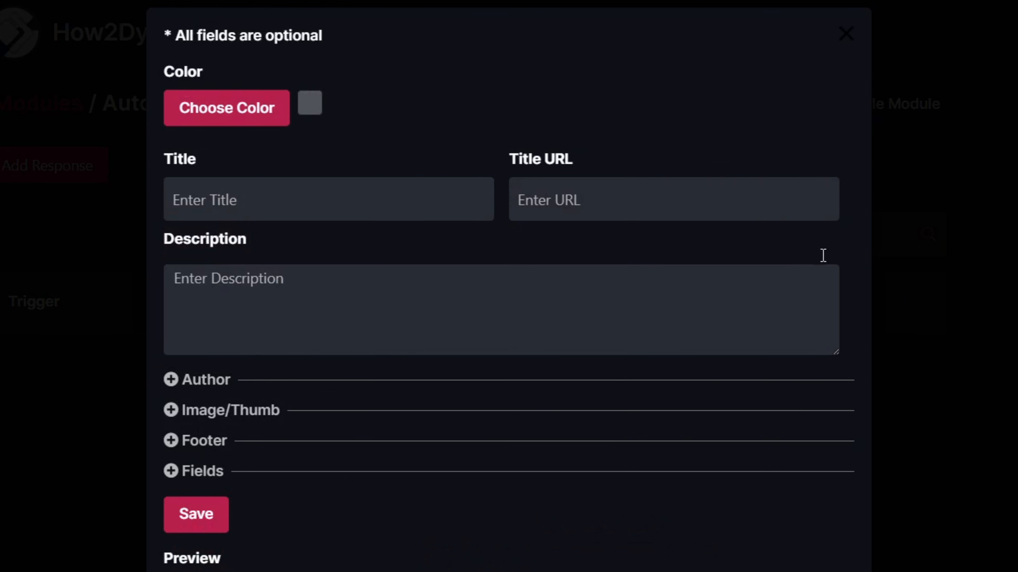
{"action": "left_click", "coordinate": [845, 34]}
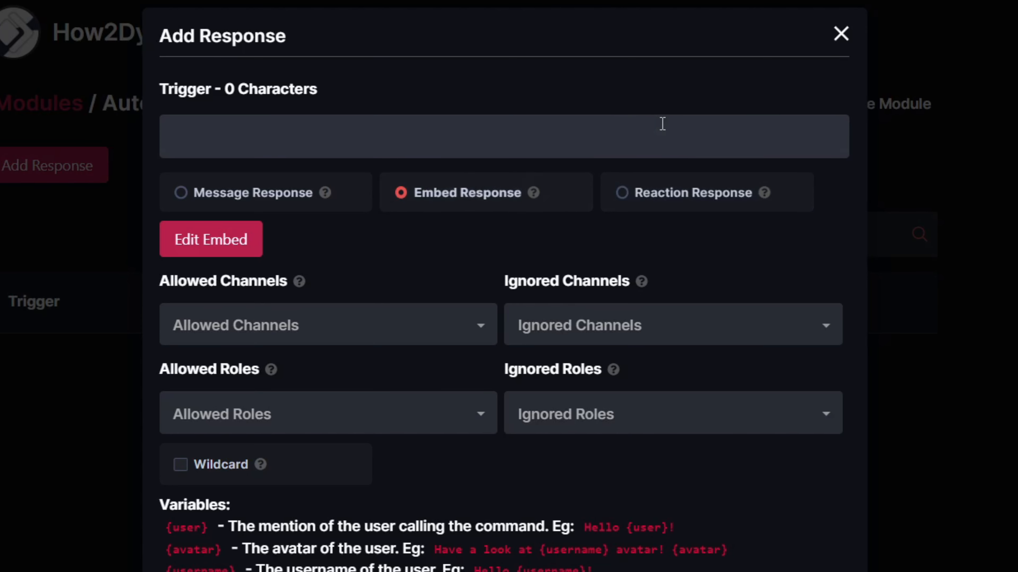
{"action": "left_click", "coordinate": [684, 202]}
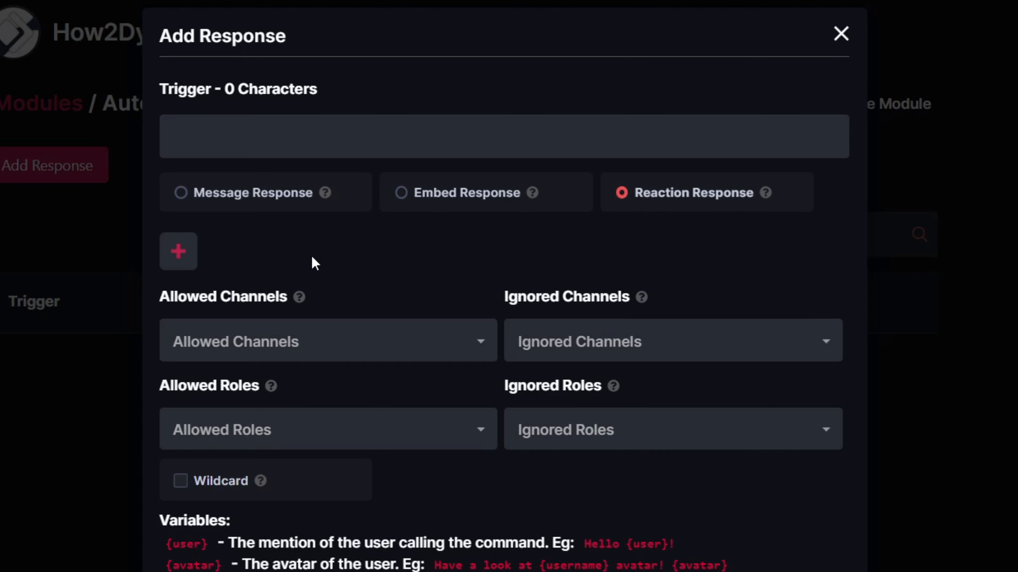
{"action": "left_click", "coordinate": [276, 200]}
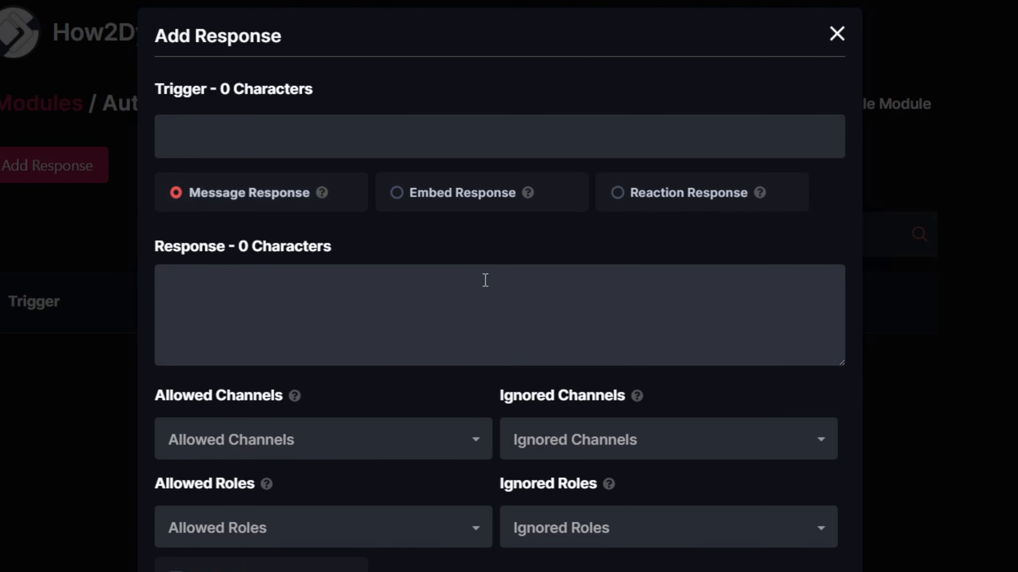
Step: Set the new response's trigger to "test"
{"action": "left_click", "coordinate": [373, 300]}
{"action": "left_click", "coordinate": [277, 128]}
{"action": "type", "text": "test"}
{"action": "left_click_drag", "start_coordinate": [211, 132], "coordinate": [111, 144]}
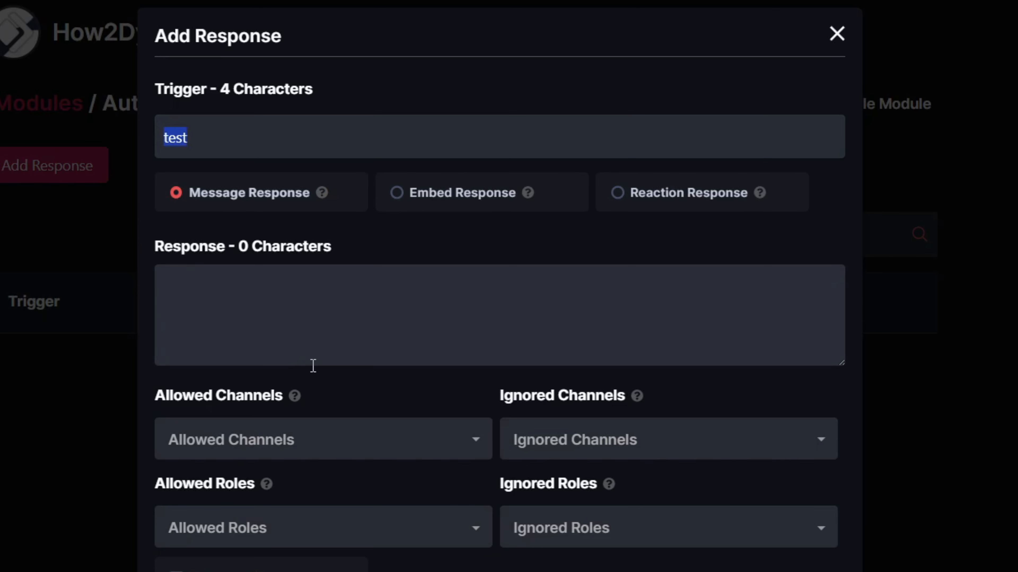
Step: Enable Wildcard for the "test" trigger and set the response text to "This is a test!"
{"action": "left_click", "coordinate": [326, 332]}
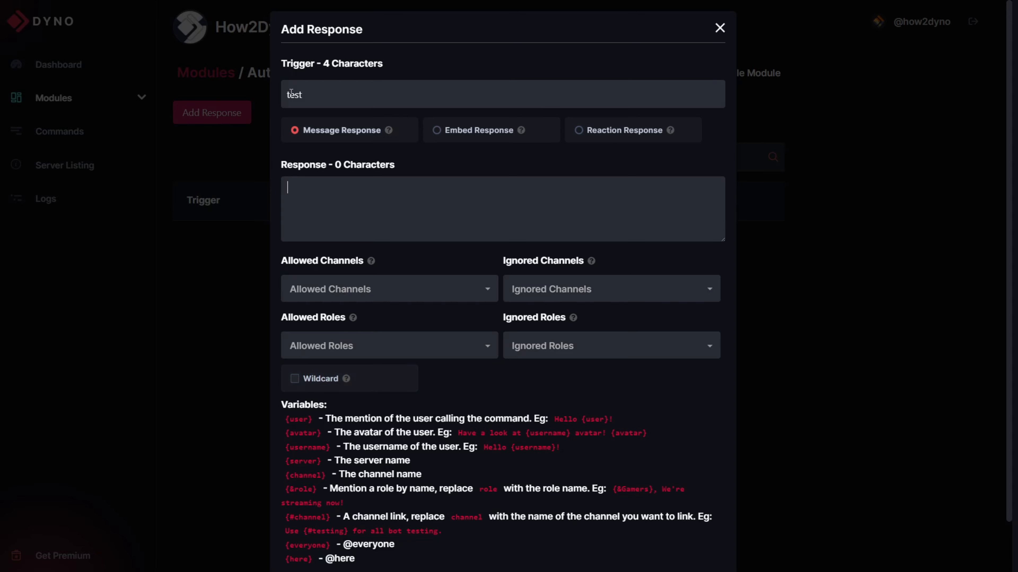
{"action": "left_click_drag", "start_coordinate": [316, 94], "coordinate": [283, 92]}
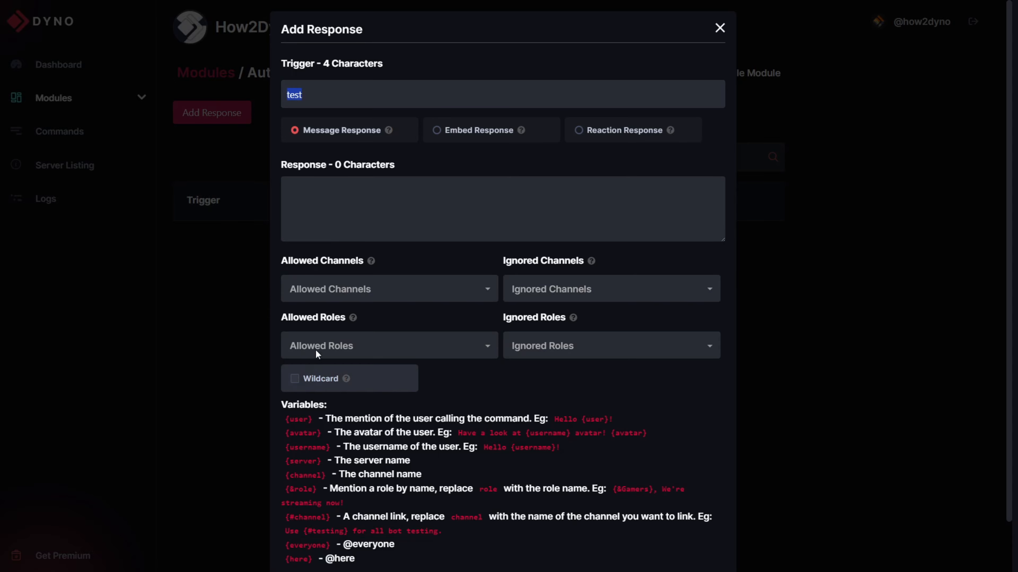
{"action": "left_click", "coordinate": [327, 189]}
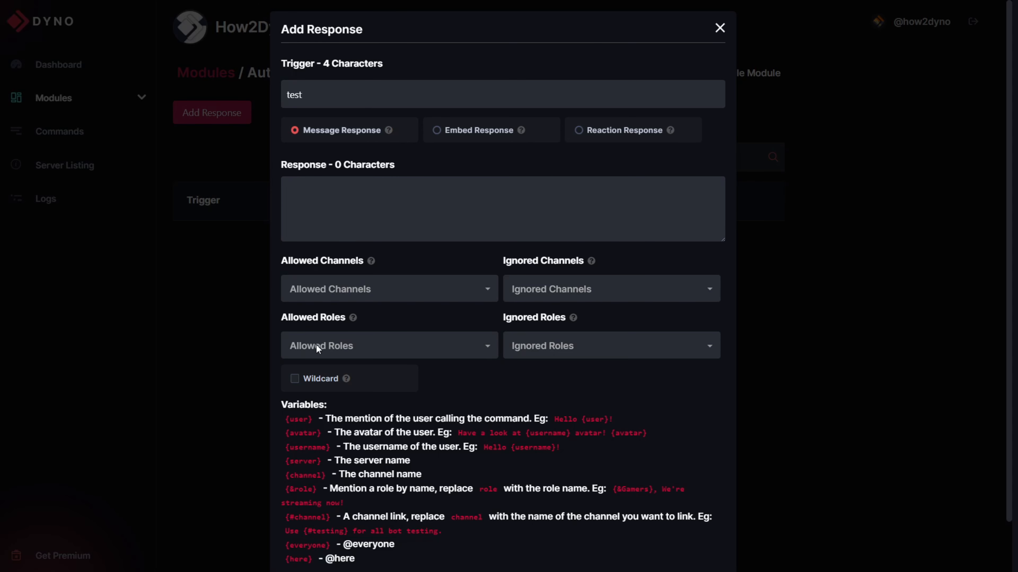
{"action": "left_click", "coordinate": [309, 388]}
{"action": "type", "text": "This is a test!"}
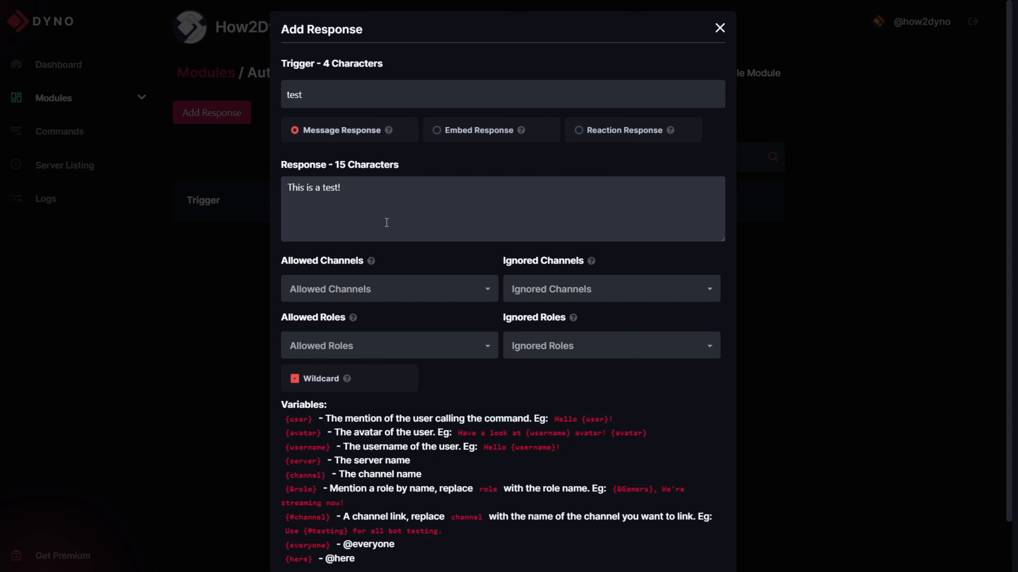
Step: Examine the channels and roles offered for restricting the response under Allowed Channels and Allowed Roles
{"action": "scroll", "coordinate": [387, 222], "scroll_direction": "down", "scroll_amount": 2}
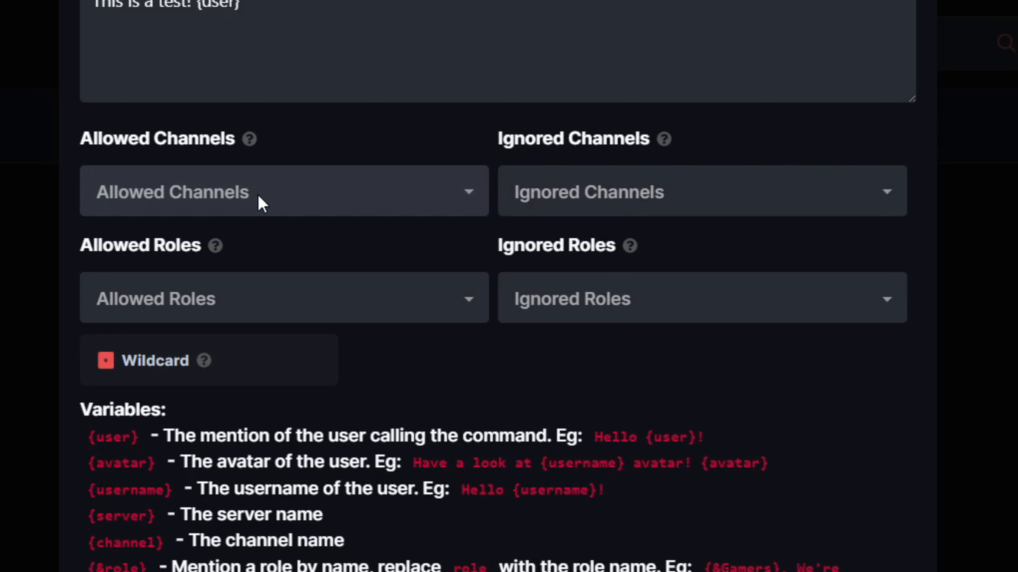
{"action": "left_click", "coordinate": [407, 200]}
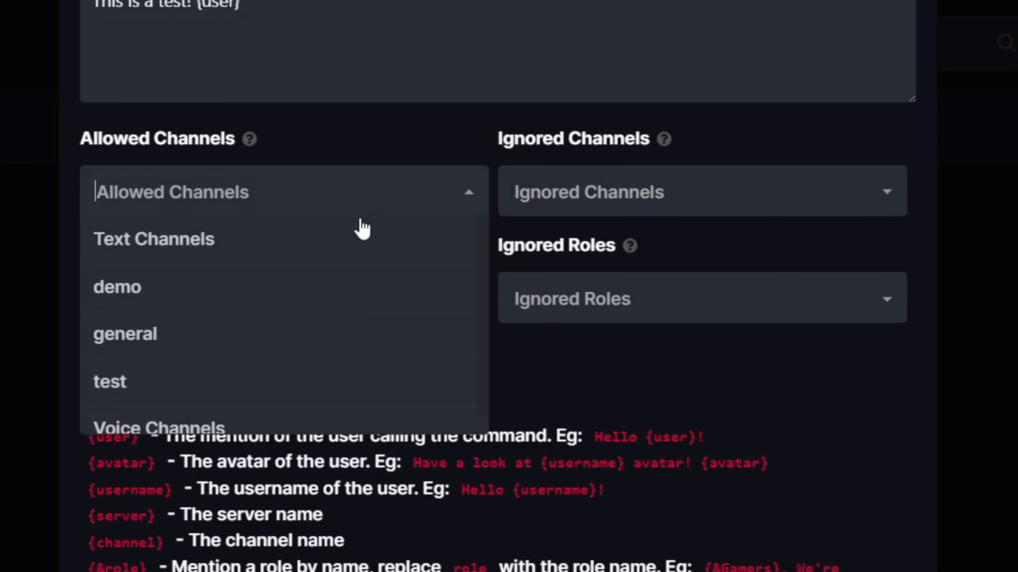
{"action": "left_click", "coordinate": [379, 118]}
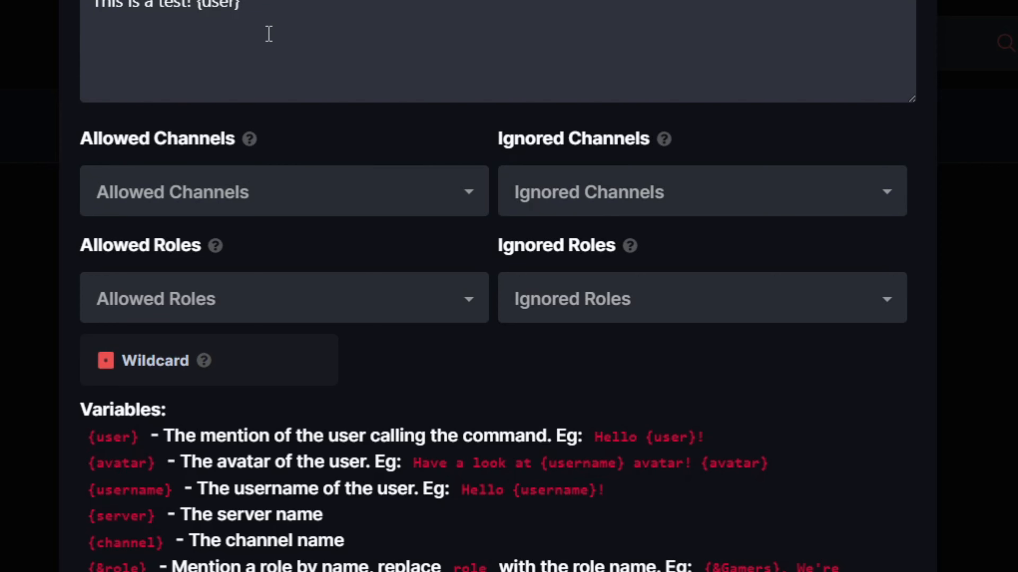
{"action": "left_click", "coordinate": [334, 312]}
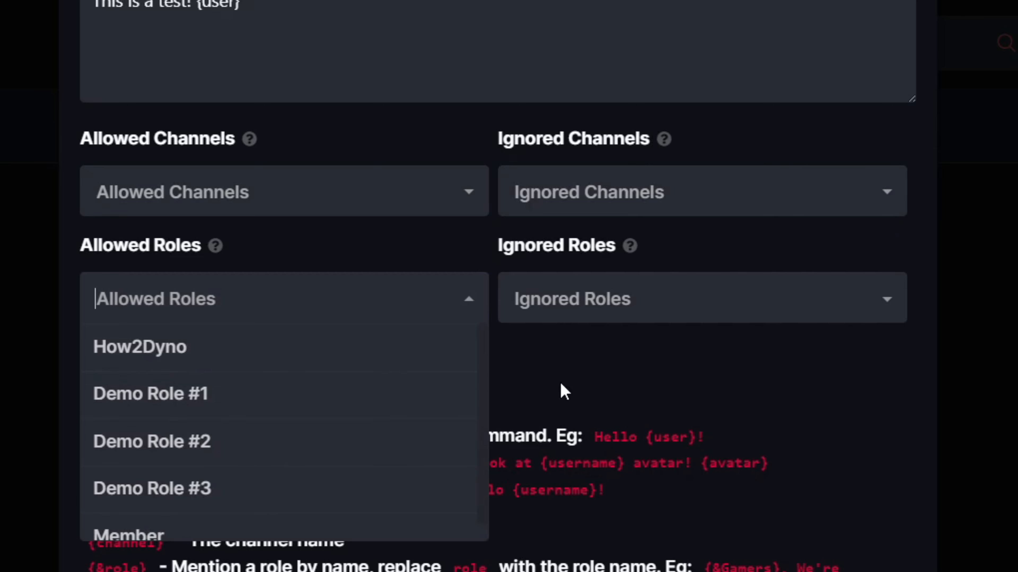
{"action": "left_click", "coordinate": [573, 376]}
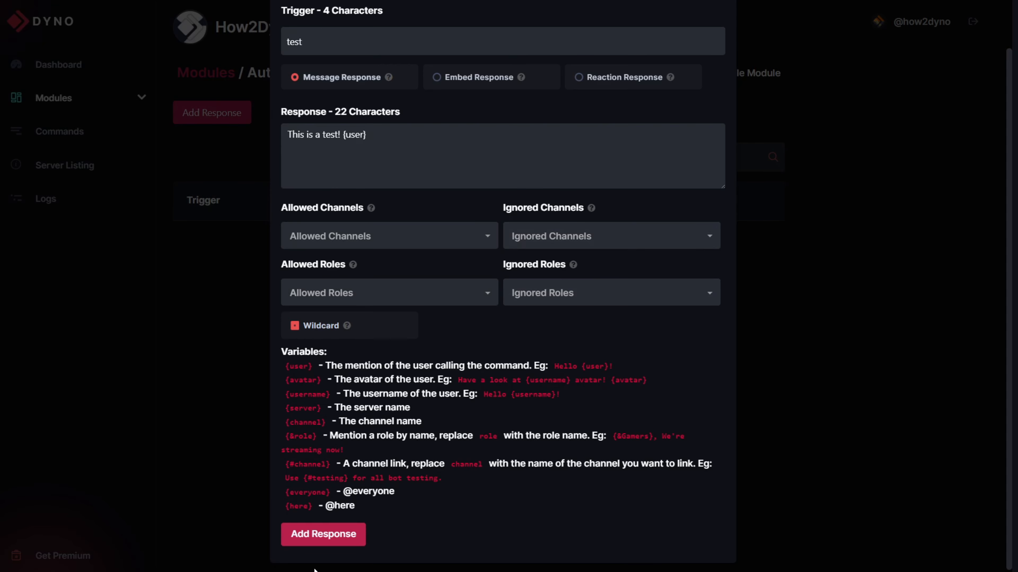
Step: Add the "test" response to the Auto Responder and remove it from the response list
{"action": "left_click", "coordinate": [323, 537]}
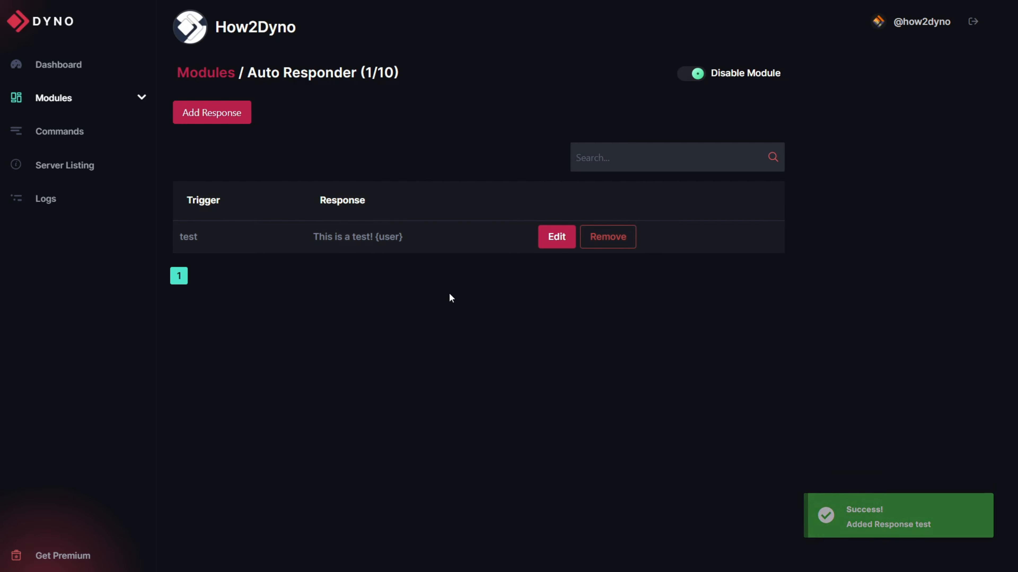
{"action": "left_click", "coordinate": [590, 153]}
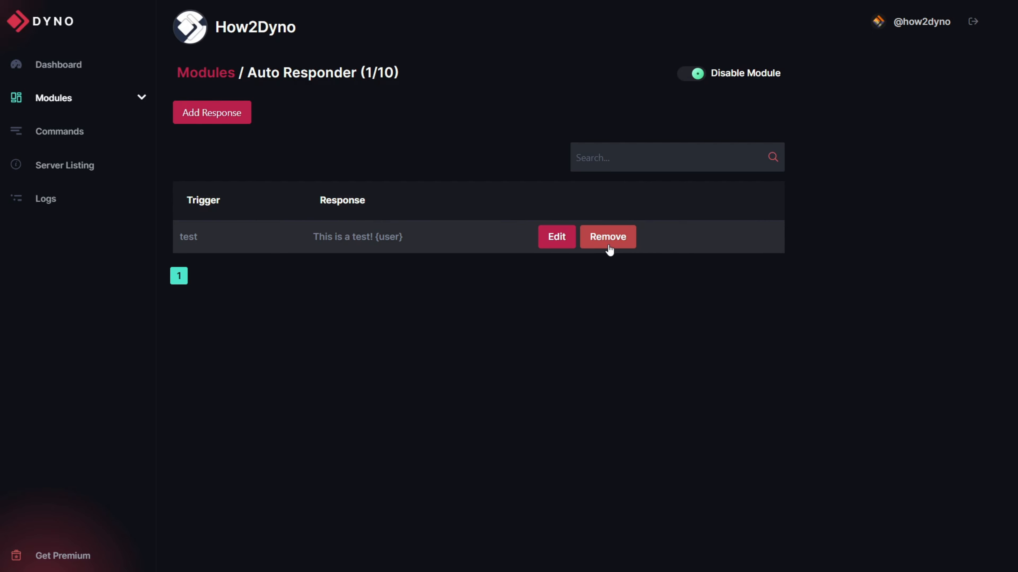
{"action": "left_click", "coordinate": [608, 248]}
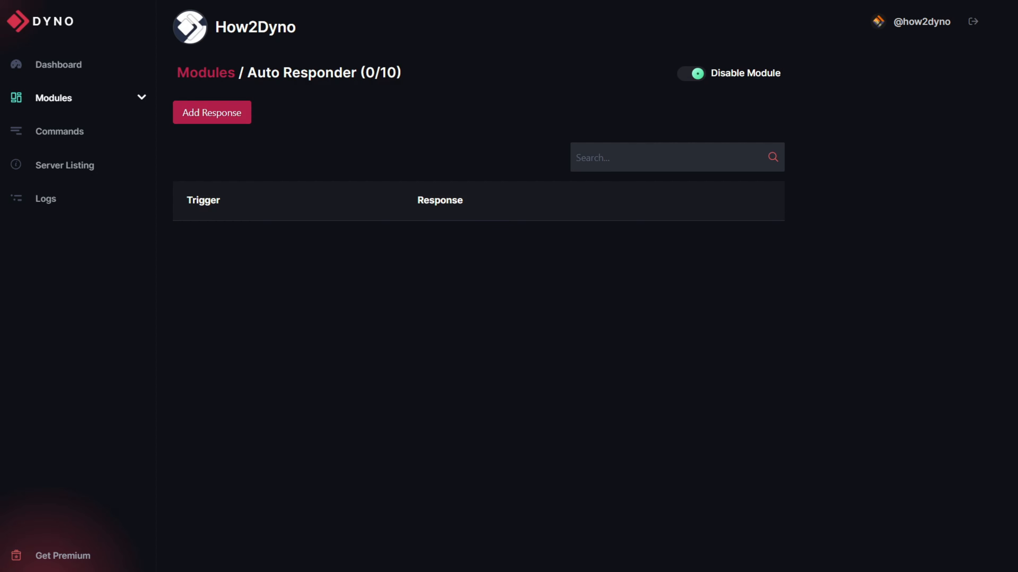
{"action": "left_click", "coordinate": [212, 112]}
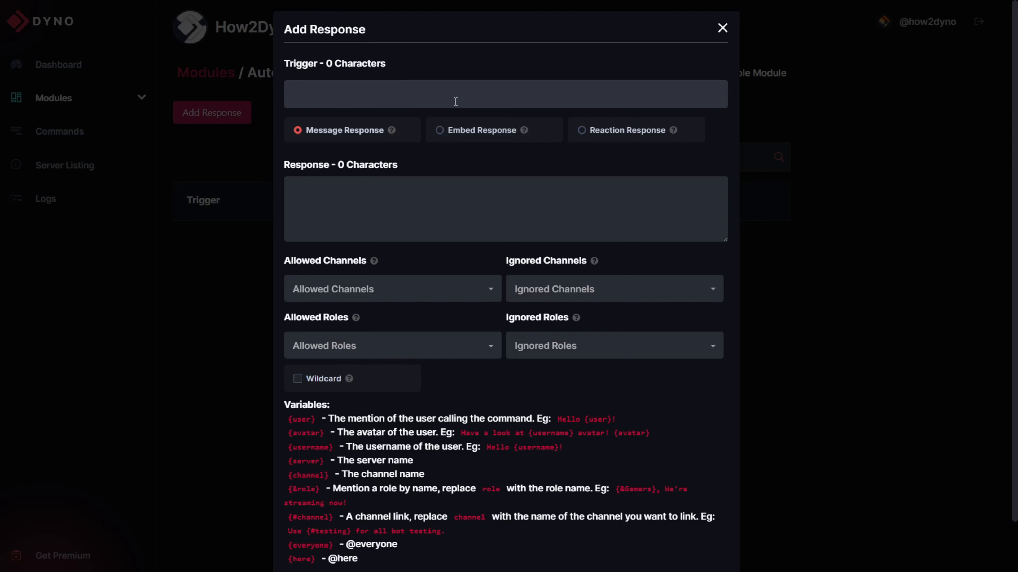
{"action": "key", "text": "ctrl+v"}
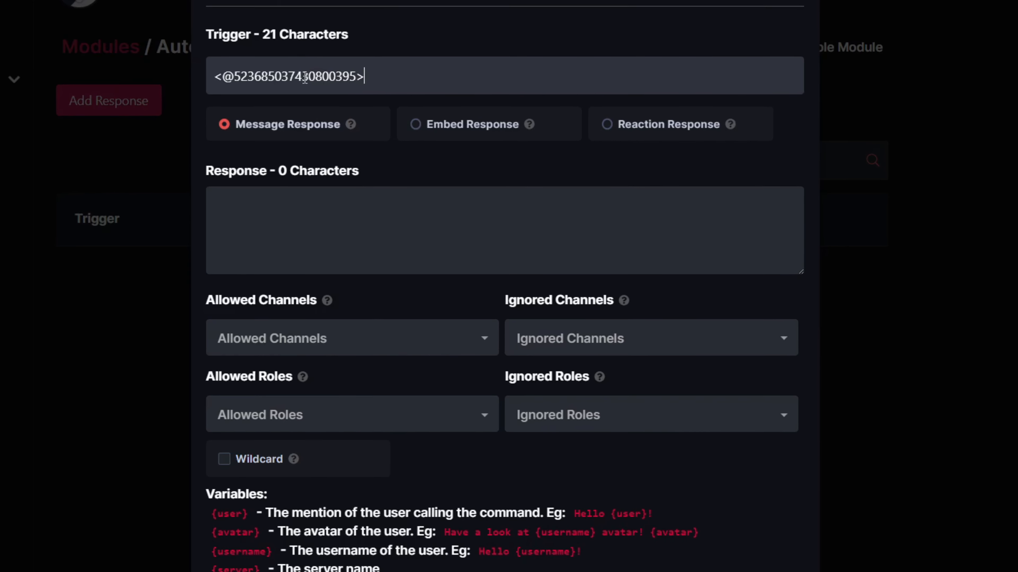
{"action": "double_click", "coordinate": [362, 94]}
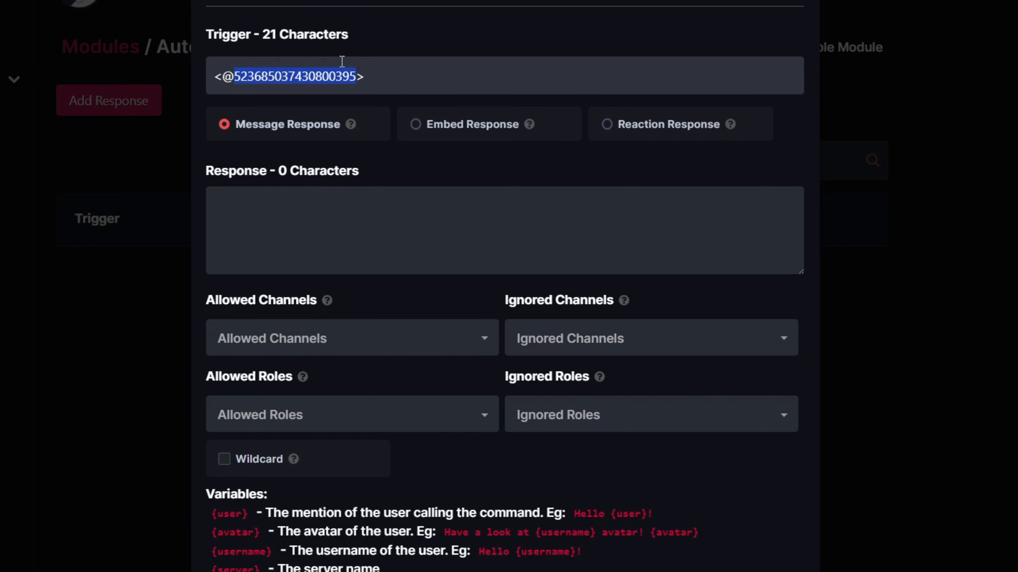
{"action": "left_click", "coordinate": [399, 72]}
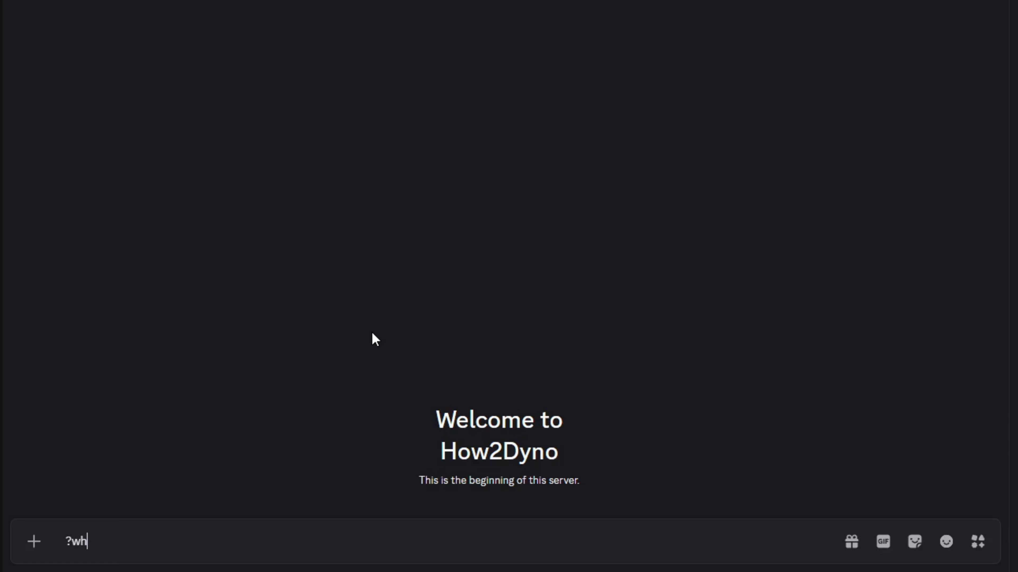
{"action": "type", "text": "ois @h"}
{"action": "type", "text": "o"}
{"action": "key", "text": "Return"}
{"action": "key", "text": "Return"}
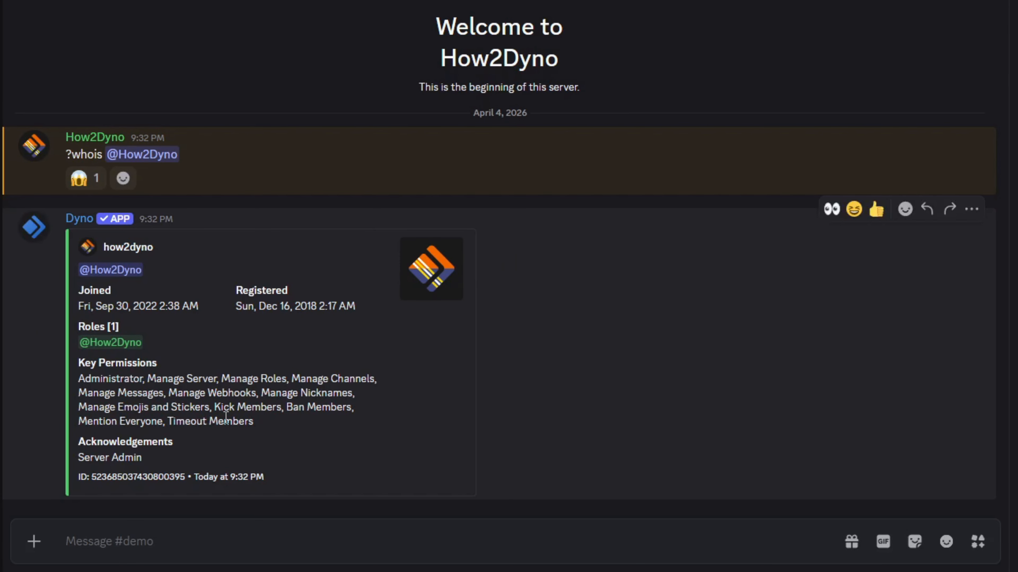
{"action": "double_click", "coordinate": [144, 480]}
{"action": "key", "text": "ctrl+c"}
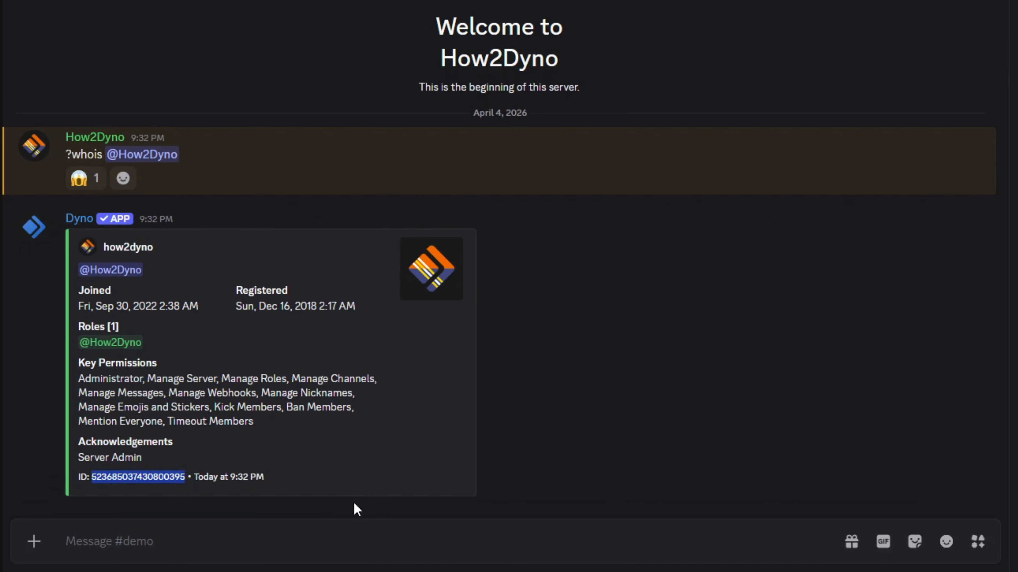
Step: Paste the copied user ID into the message box and wrap it in <@ and > as a raw mention
{"action": "left_click", "coordinate": [328, 534]}
{"action": "key", "text": "ctrl+v"}
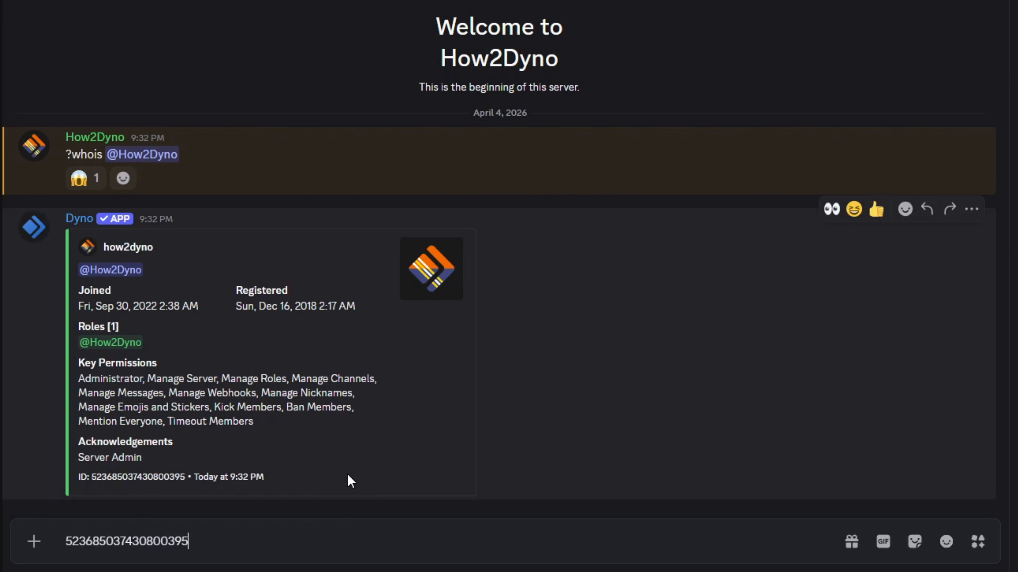
{"action": "type", "text": ">"}
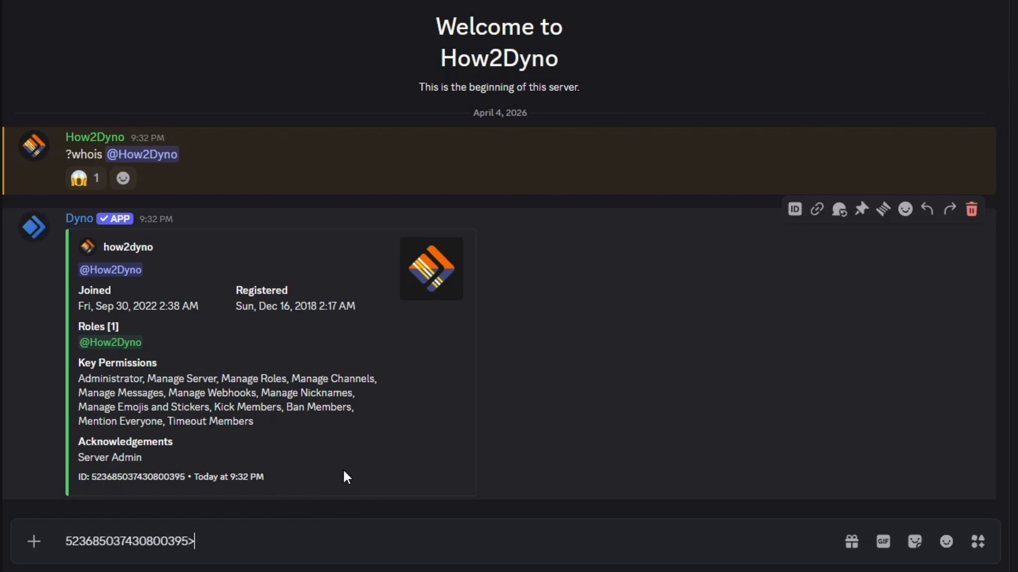
{"action": "key", "text": "Left"}
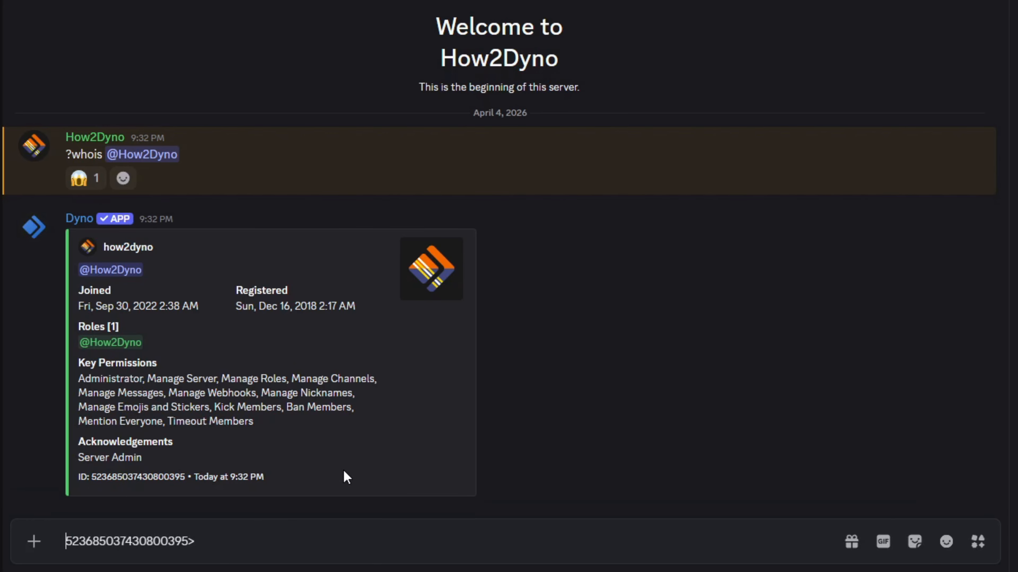
{"action": "type", "text": "<@523685037430800395>"}
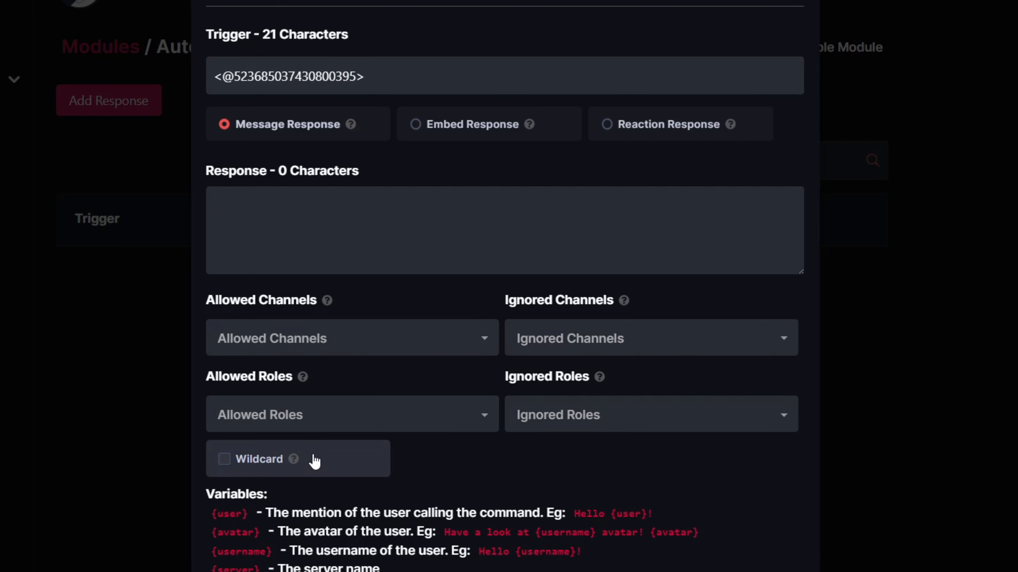
Step: Switch back to the Dyno dashboard and enable Wildcard for the user-mention trigger
{"action": "left_click", "coordinate": [336, 460]}
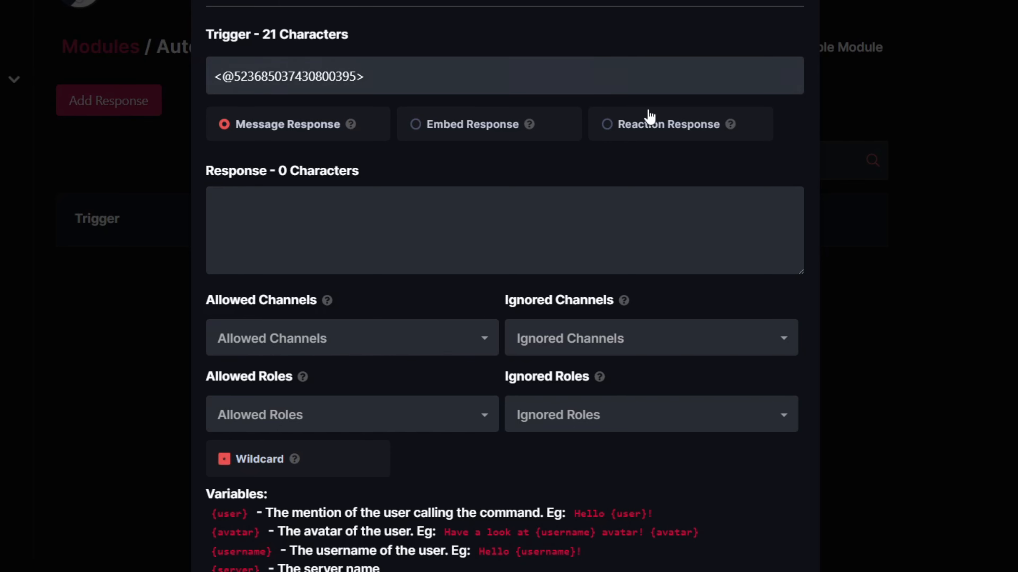
Step: Make the user-mention trigger a Reaction Response with the screaming face emoji and add the response
{"action": "left_click", "coordinate": [647, 125]}
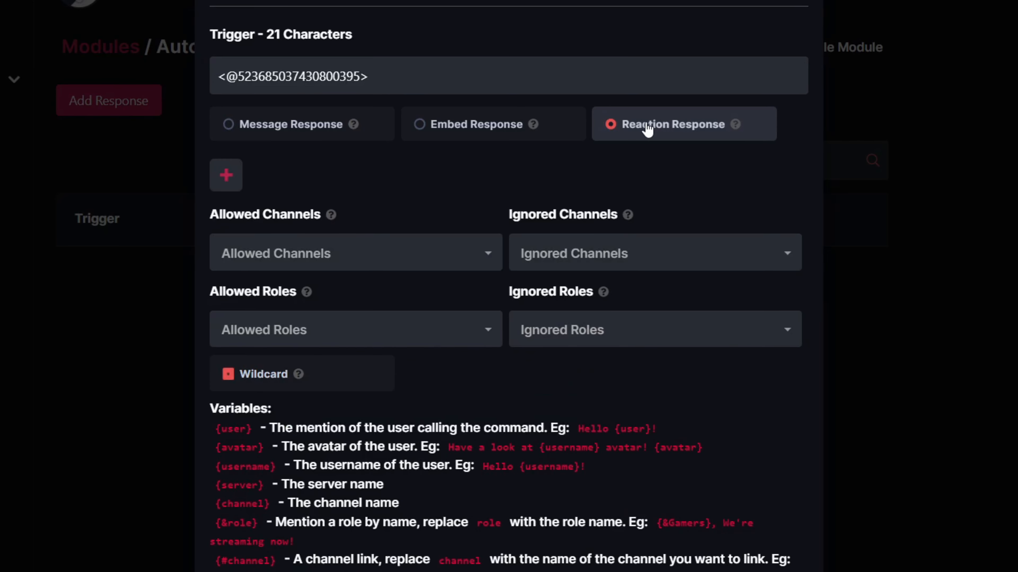
{"action": "left_click", "coordinate": [228, 177]}
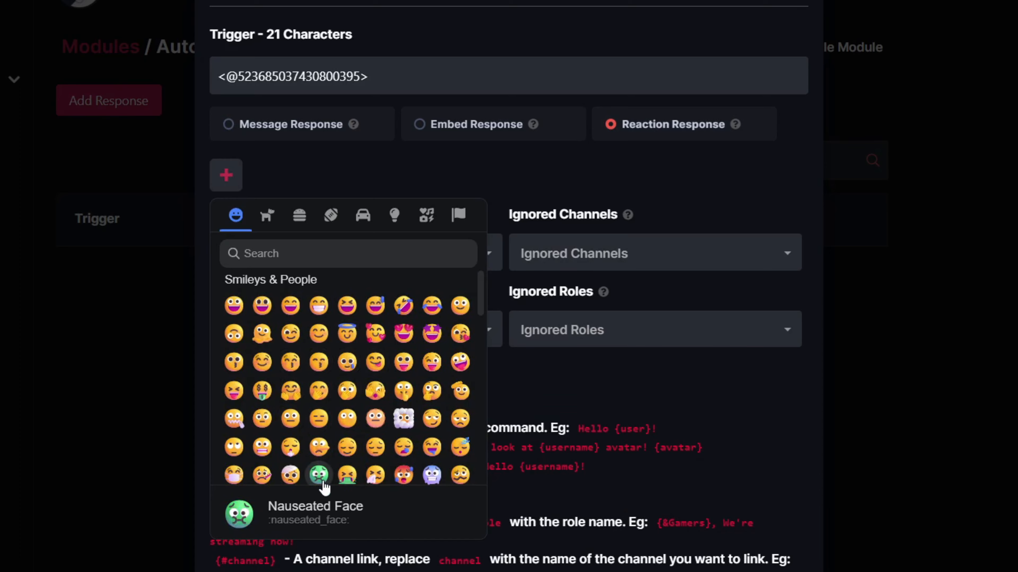
{"action": "scroll", "coordinate": [320, 483], "scroll_direction": "down", "scroll_amount": 4}
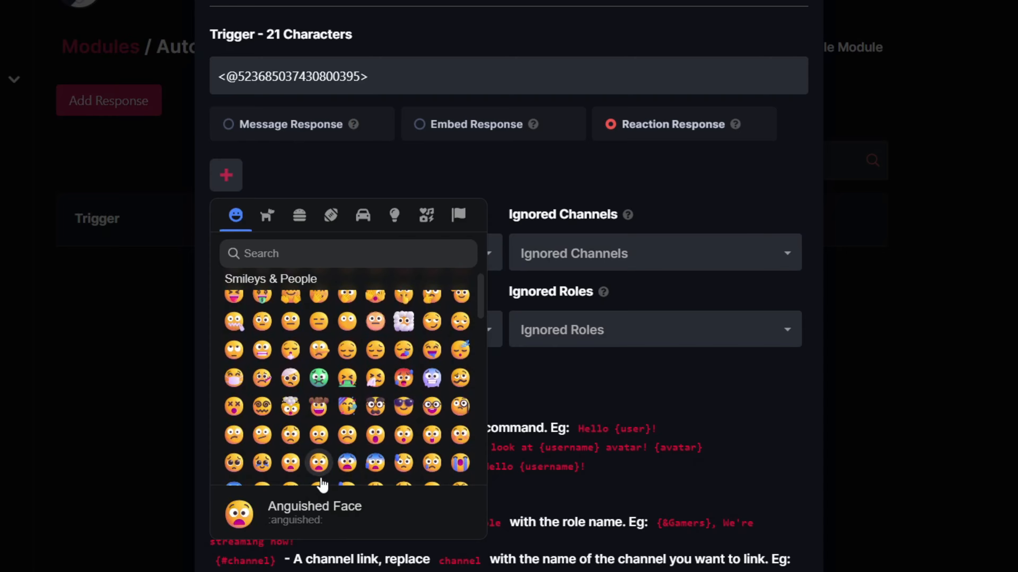
{"action": "left_click", "coordinate": [234, 446]}
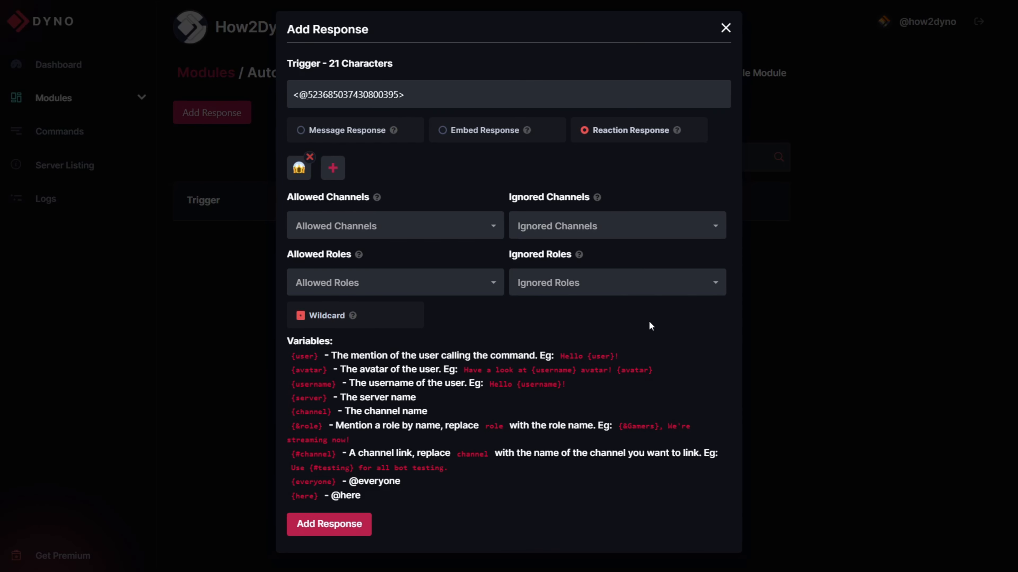
{"action": "left_click", "coordinate": [347, 526]}
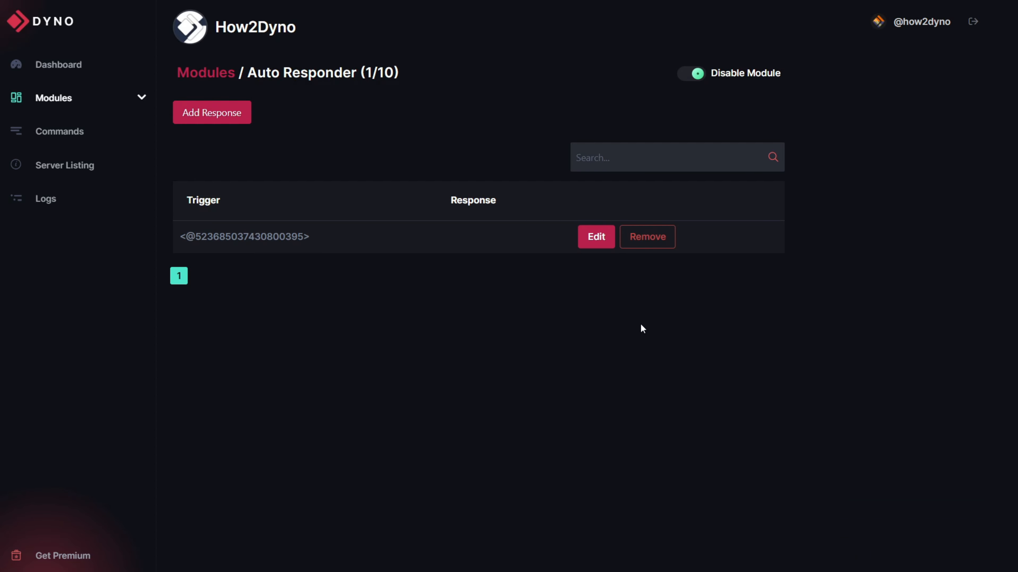
Step: Start another autoresponse and enter {*} as its trigger
{"action": "left_click", "coordinate": [233, 111]}
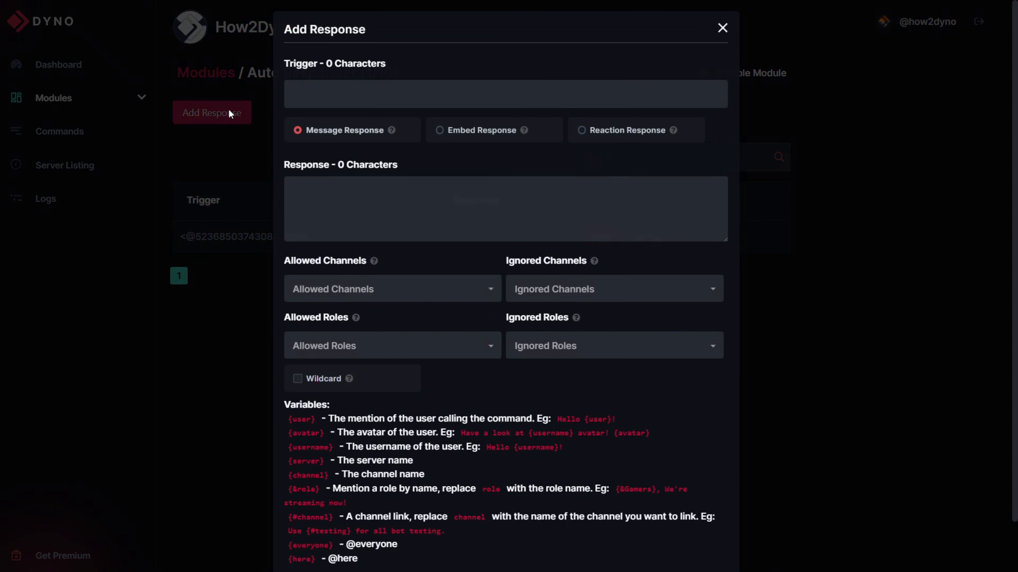
{"action": "left_click", "coordinate": [352, 92]}
{"action": "type", "text": "{*}"}
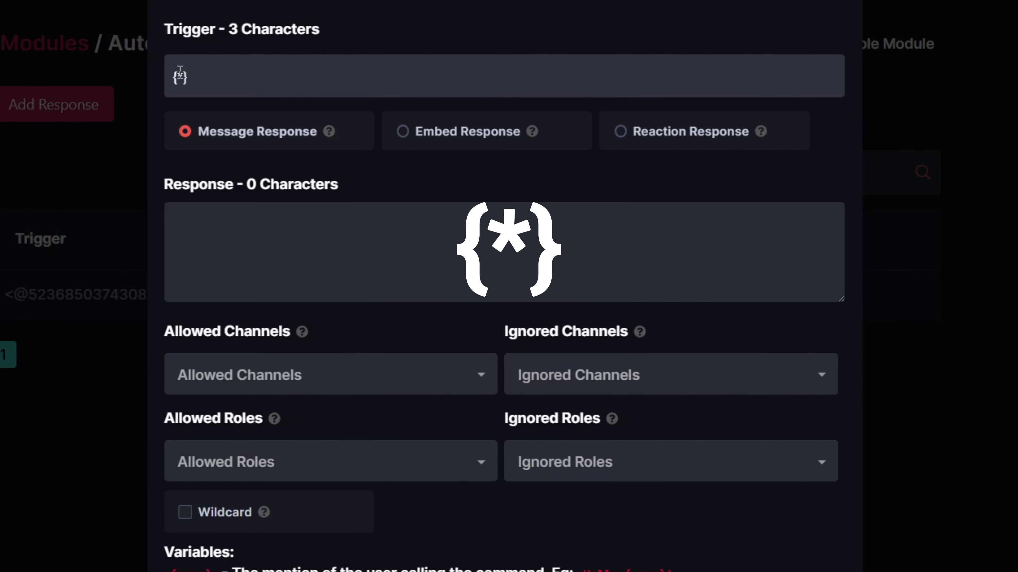
{"action": "left_click_drag", "start_coordinate": [186, 76], "coordinate": [175, 77]}
{"action": "left_click", "coordinate": [279, 74]}
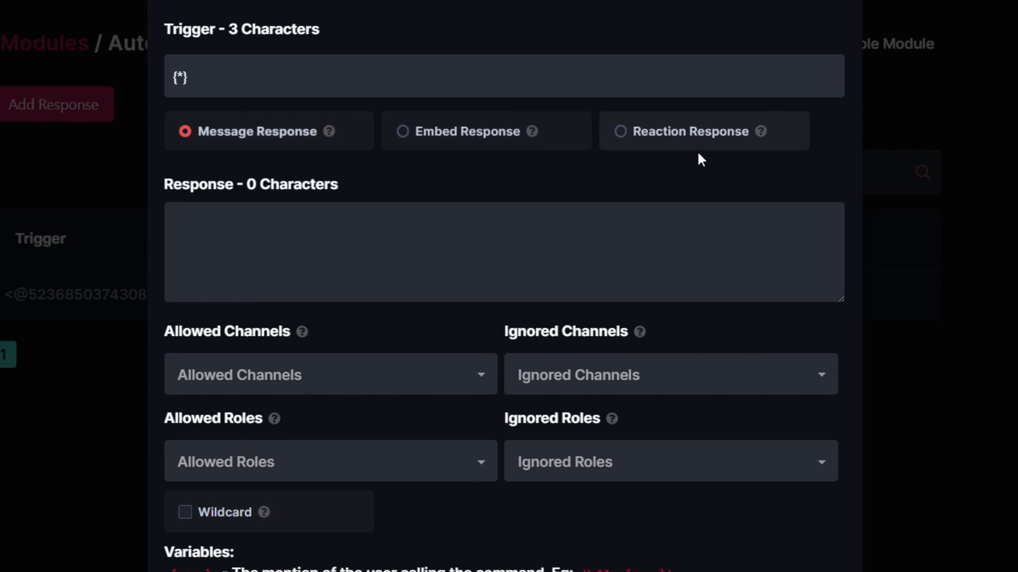
Step: Switch the {*} response to an Embed Response and set the embed color to red, #FF0000
{"action": "left_click", "coordinate": [499, 149]}
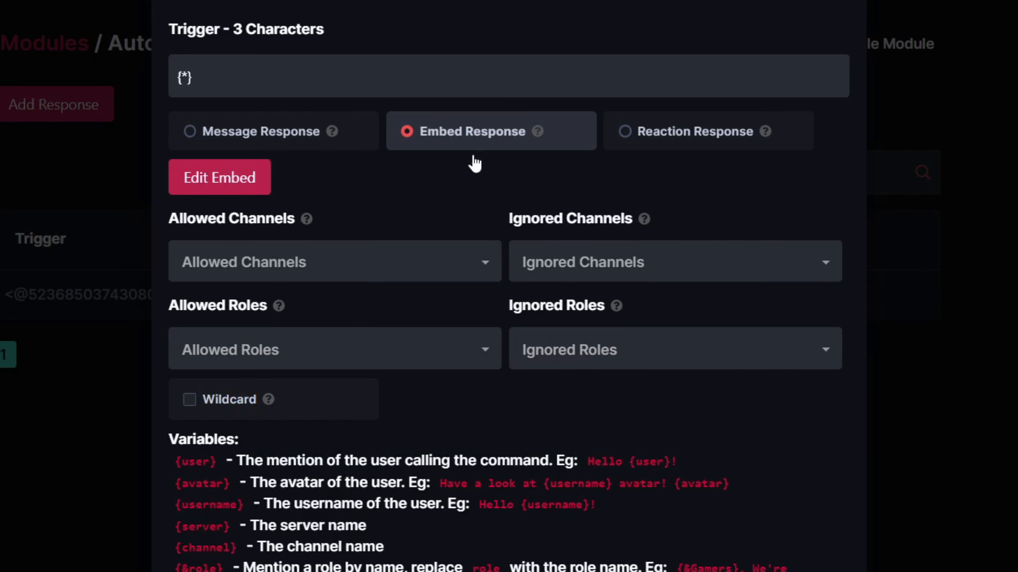
{"action": "left_click", "coordinate": [247, 194]}
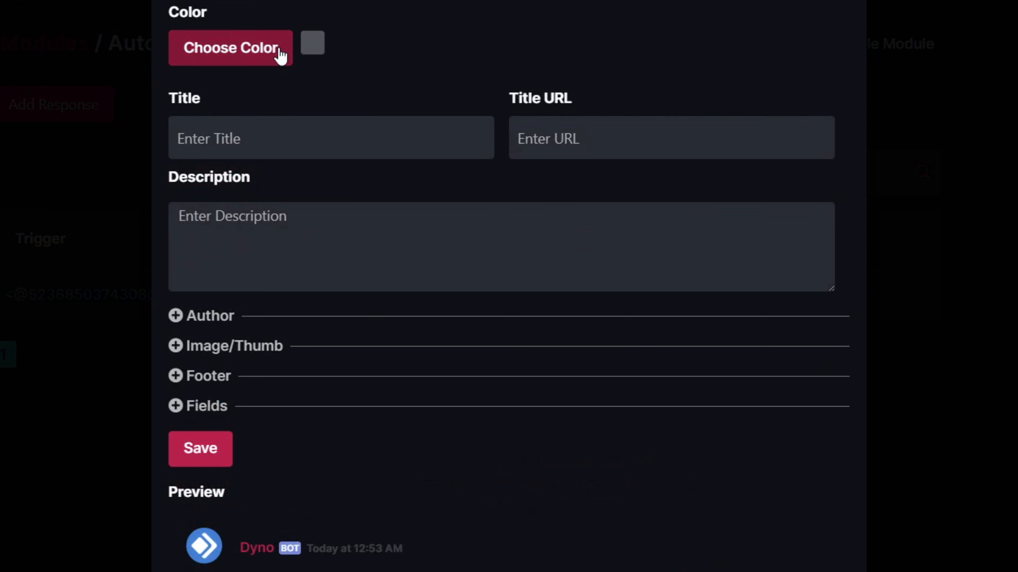
{"action": "left_click", "coordinate": [248, 53]}
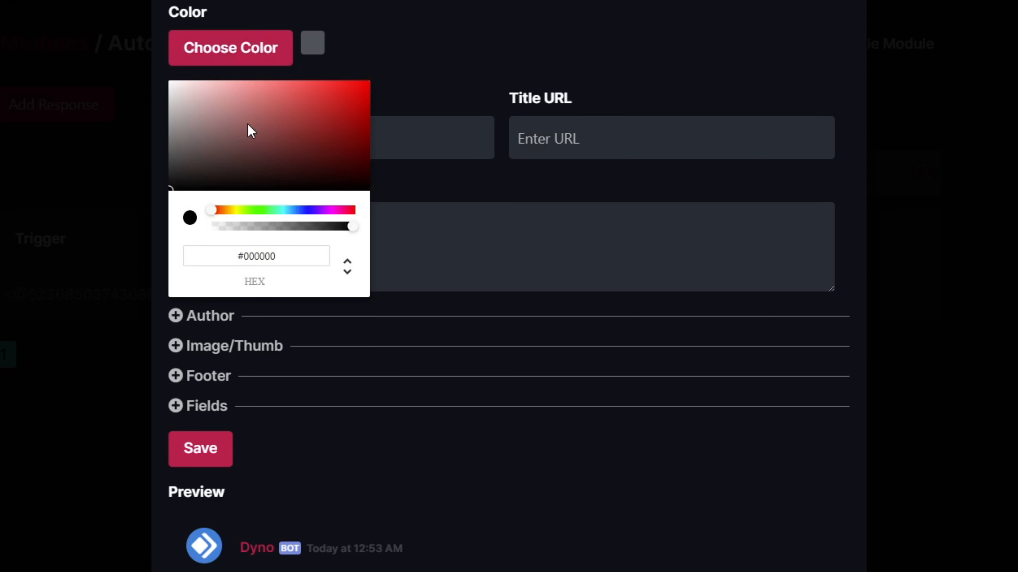
{"action": "left_click", "coordinate": [352, 102]}
{"action": "left_click", "coordinate": [368, 83]}
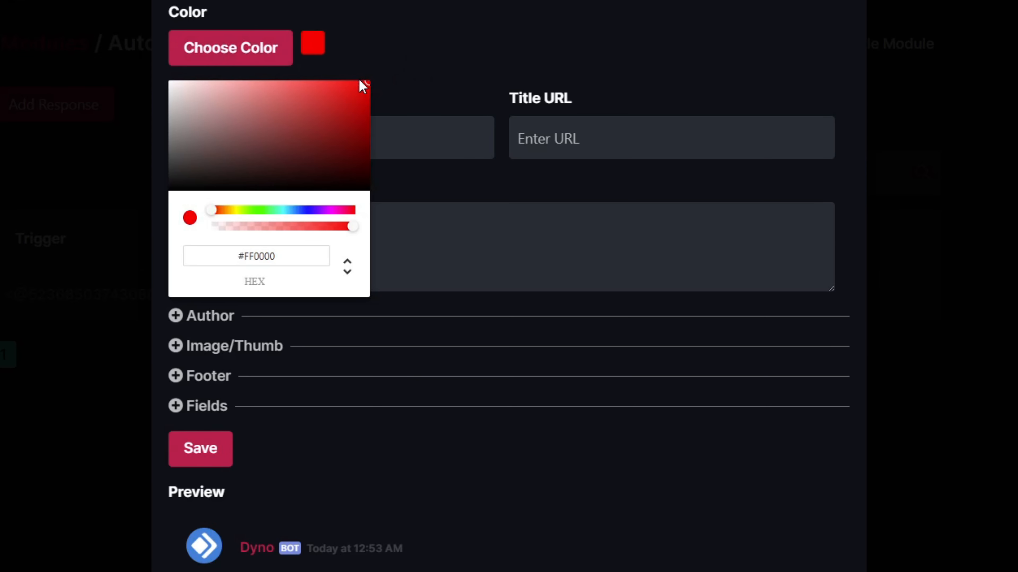
{"action": "left_click", "coordinate": [453, 56]}
Step: Enter Test as the embed's title, description, author name, footer and field name
{"action": "left_click", "coordinate": [364, 139]}
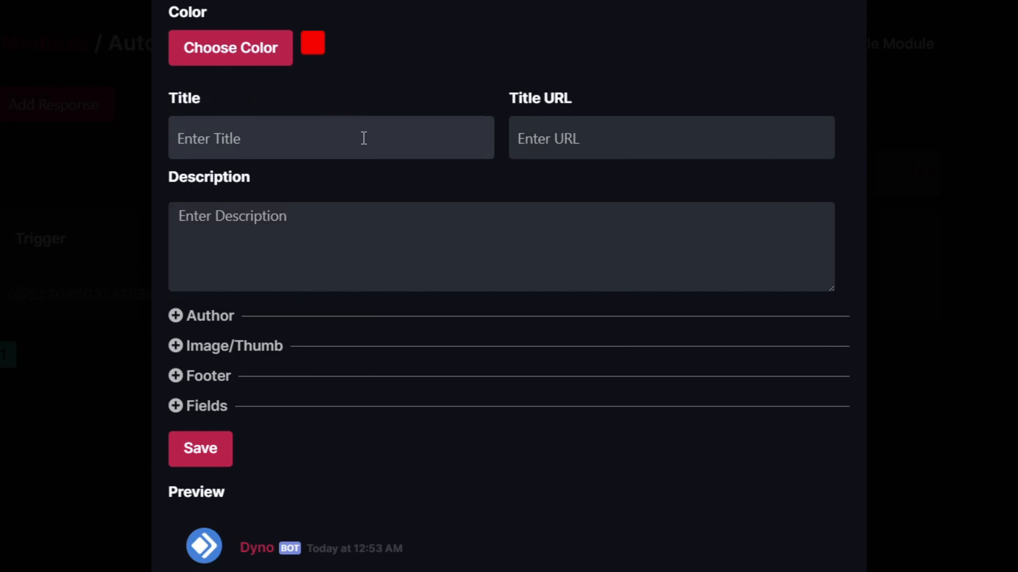
{"action": "type", "text": "Test"}
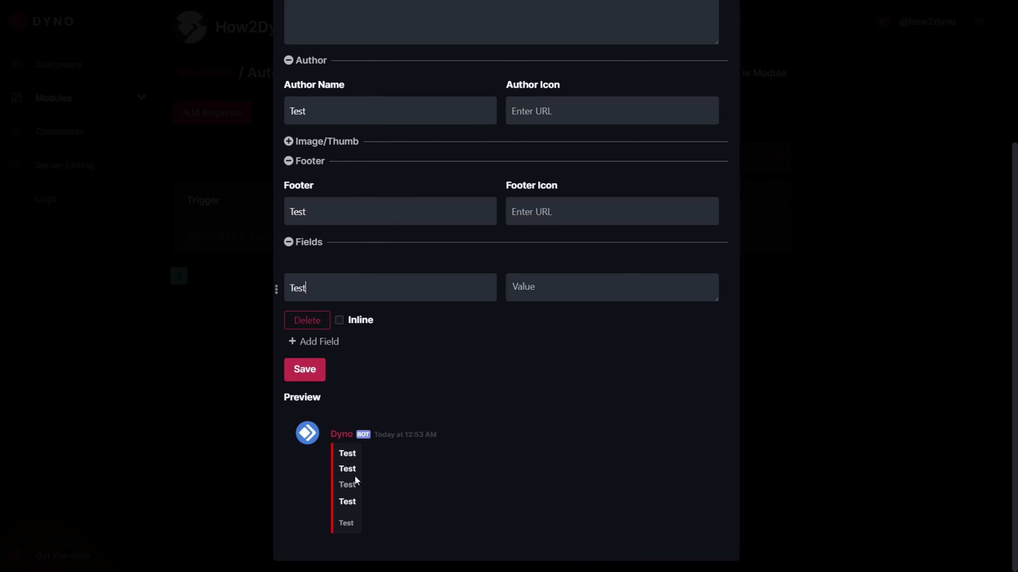
Step: Try a green shade as the embed color and check it in the preview
{"action": "scroll", "coordinate": [356, 481], "scroll_direction": "up", "scroll_amount": 5}
{"action": "left_click", "coordinate": [338, 73]}
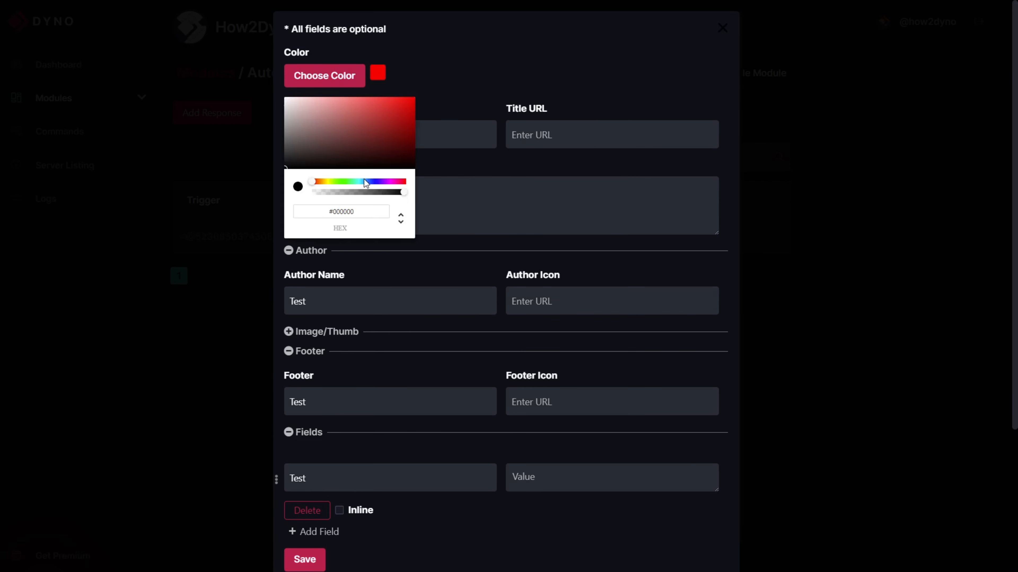
{"action": "left_click_drag", "start_coordinate": [362, 181], "coordinate": [354, 184]}
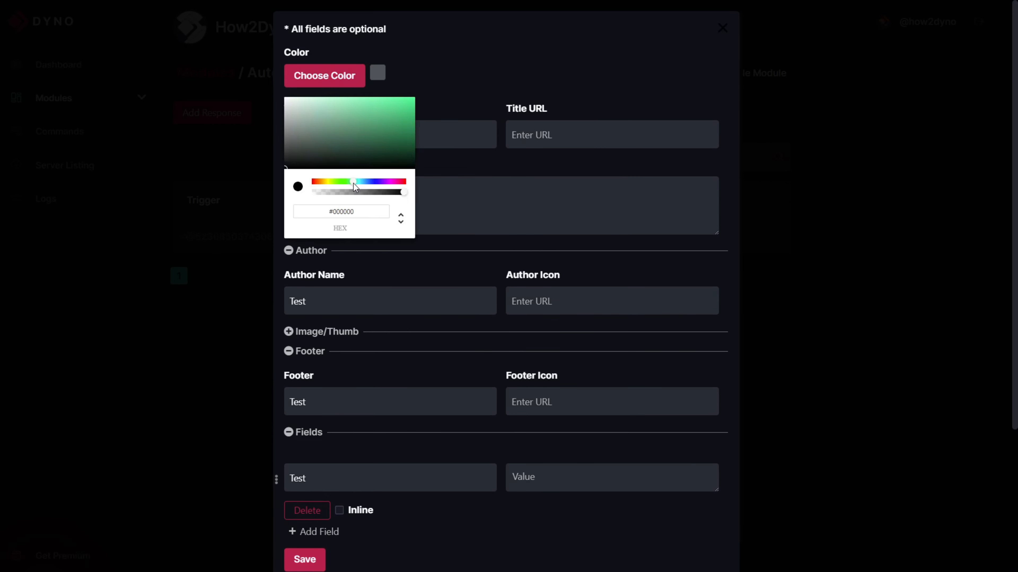
{"action": "left_click", "coordinate": [396, 121]}
{"action": "left_click", "coordinate": [475, 84]}
{"action": "scroll", "coordinate": [451, 163], "scroll_direction": "down", "scroll_amount": 5}
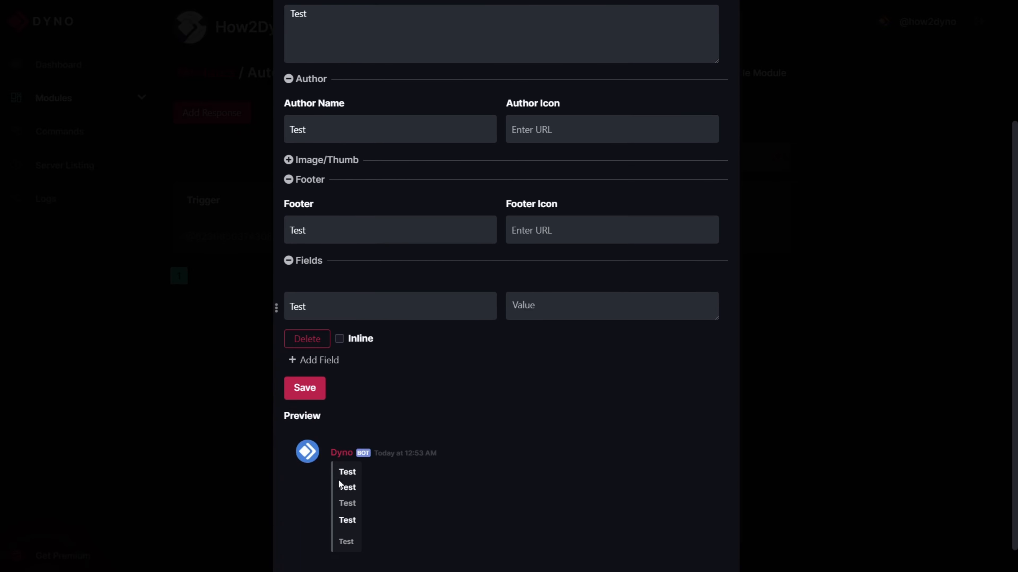
Step: Set the embed color to green, #28C61E, and save the embed
{"action": "scroll", "coordinate": [338, 485], "scroll_direction": "up", "scroll_amount": 4}
{"action": "left_click", "coordinate": [342, 75]}
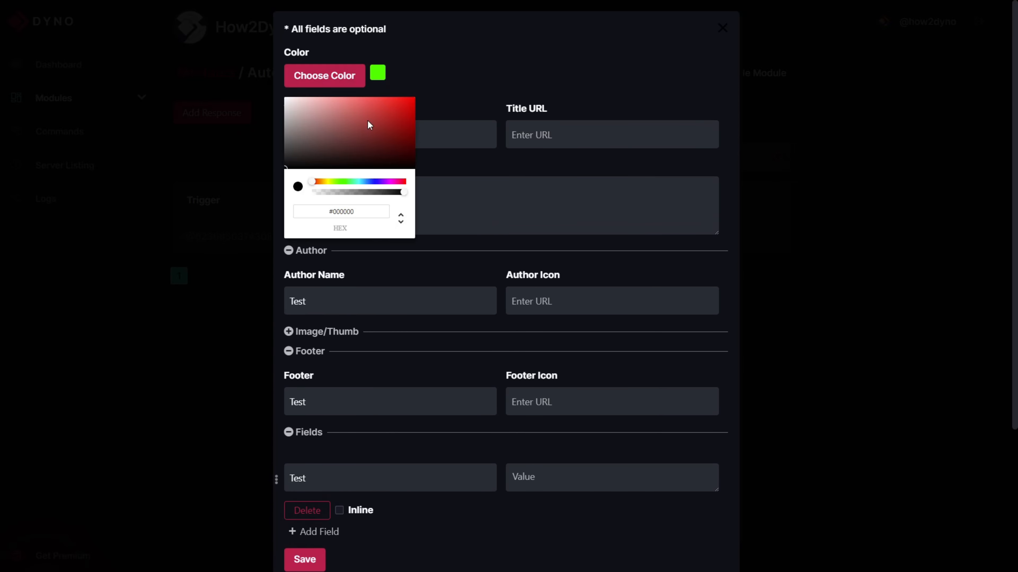
{"action": "left_click", "coordinate": [342, 182]}
{"action": "left_click", "coordinate": [394, 118]}
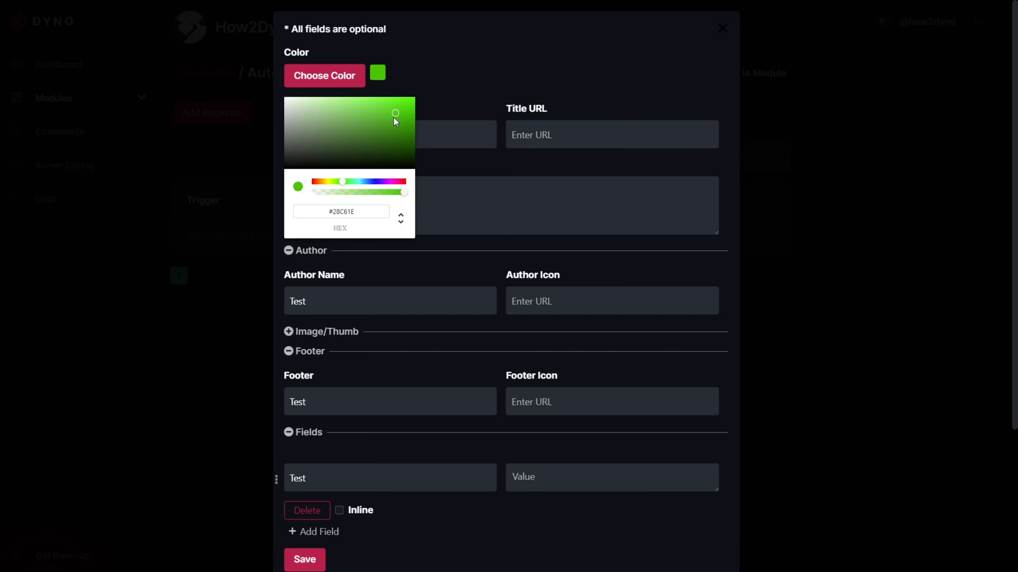
{"action": "left_click", "coordinate": [499, 100]}
{"action": "scroll", "coordinate": [499, 97], "scroll_direction": "down", "scroll_amount": 5}
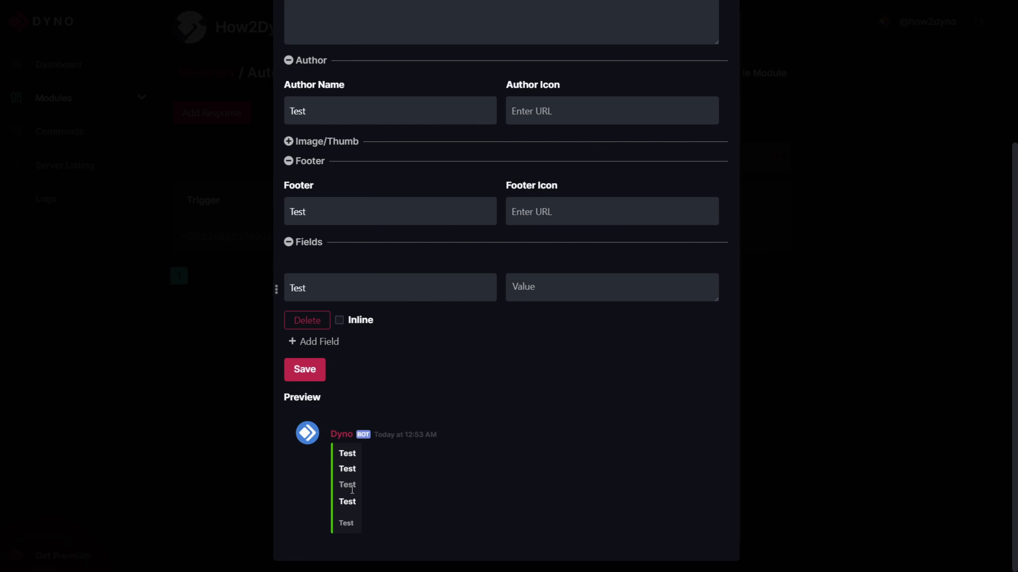
{"action": "left_click", "coordinate": [304, 370]}
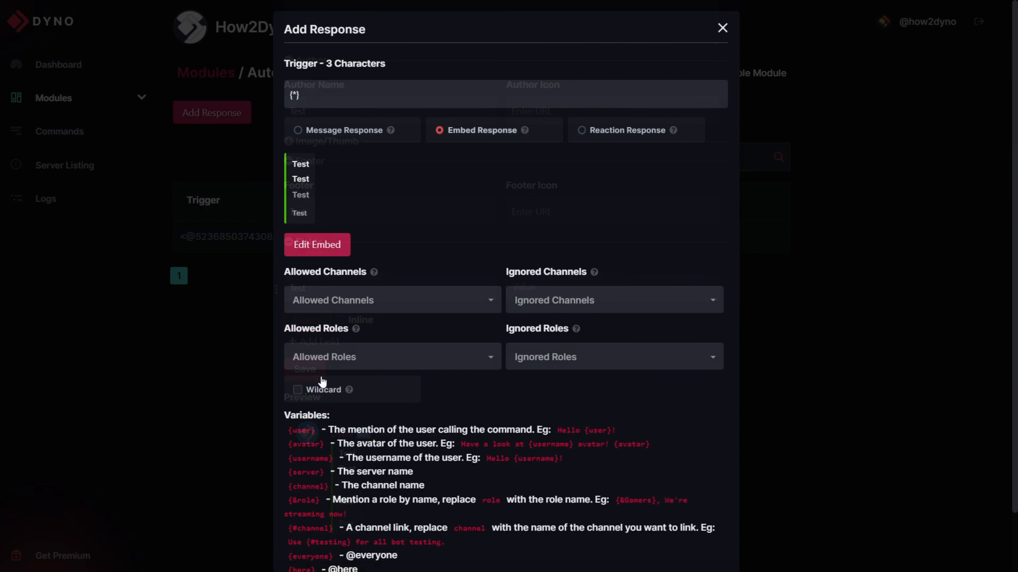
Step: Restrict the {*} embed response to the demo channel as its allowed channel and add the response
{"action": "scroll", "coordinate": [584, 422], "scroll_direction": "down", "scroll_amount": 2}
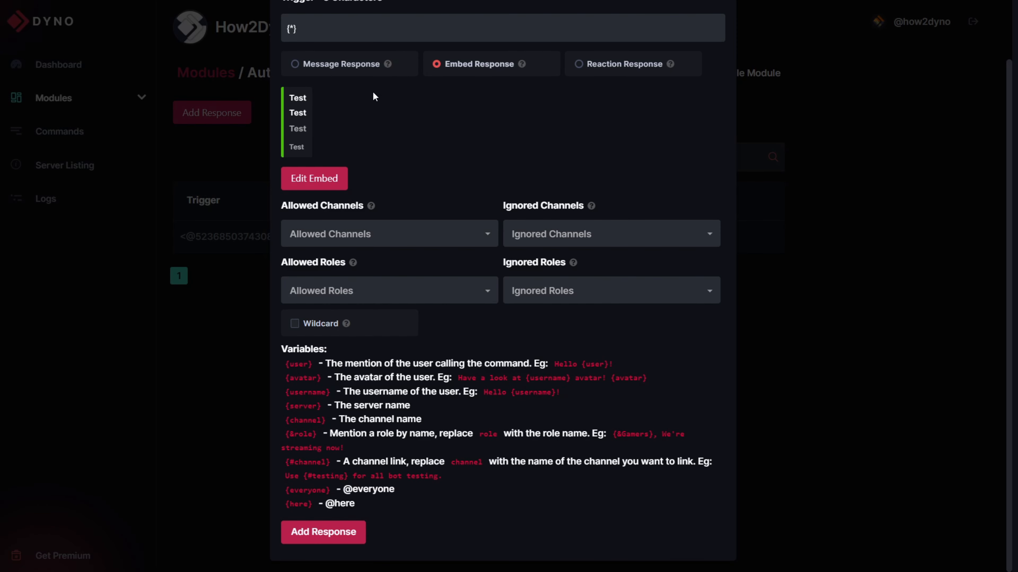
{"action": "scroll", "coordinate": [459, 116], "scroll_direction": "up", "scroll_amount": 2}
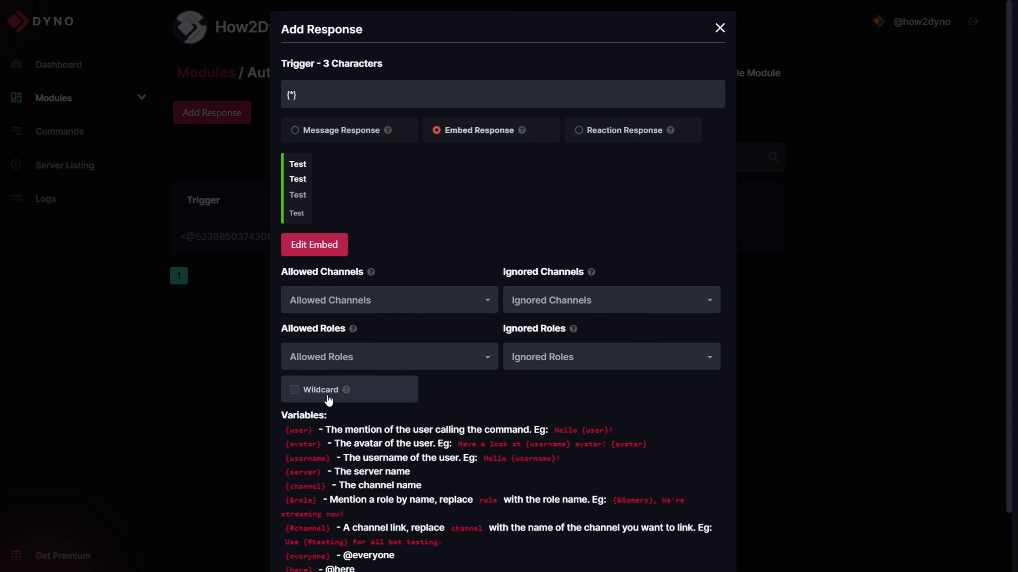
{"action": "left_click_drag", "start_coordinate": [311, 95], "coordinate": [286, 96]}
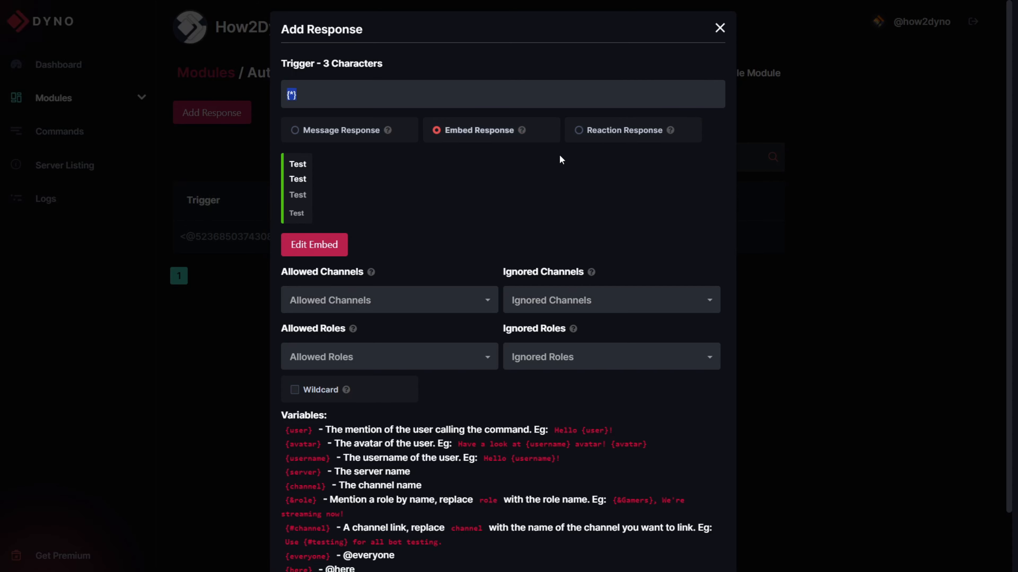
{"action": "left_click", "coordinate": [446, 290]}
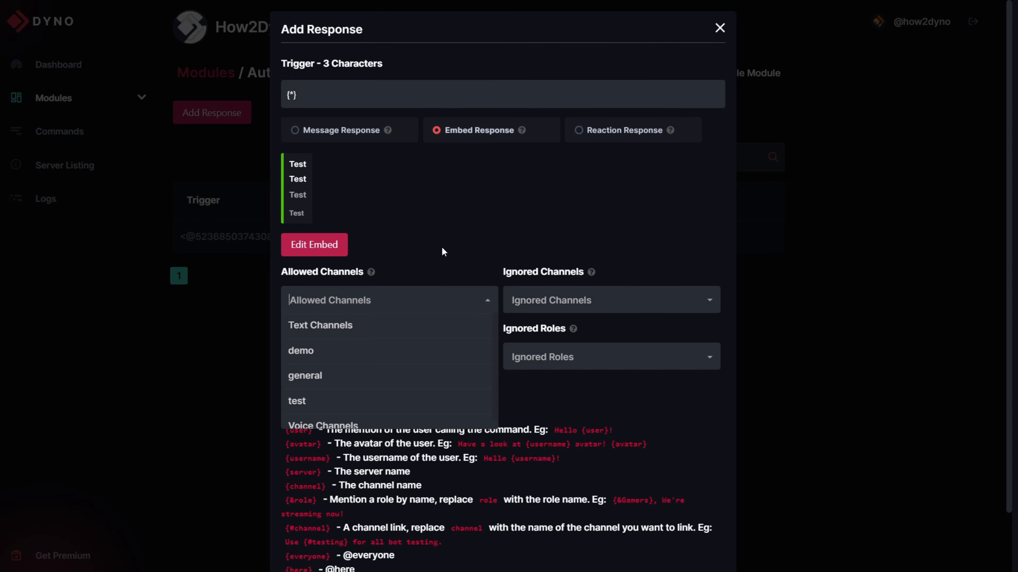
{"action": "scroll", "coordinate": [439, 253], "scroll_direction": "down", "scroll_amount": 2}
{"action": "scroll", "coordinate": [418, 291], "scroll_direction": "down", "scroll_amount": 1}
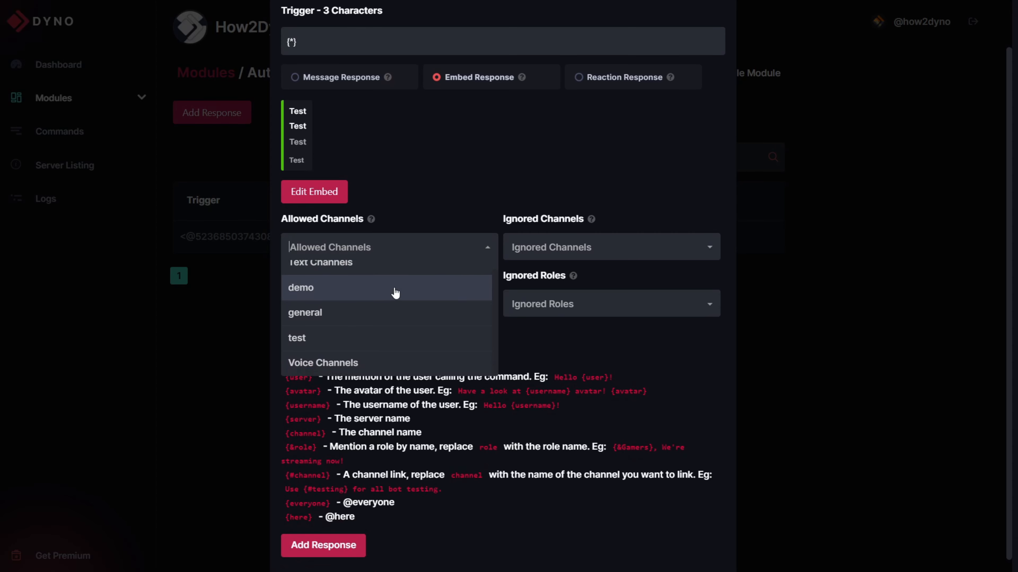
{"action": "left_click", "coordinate": [379, 289]}
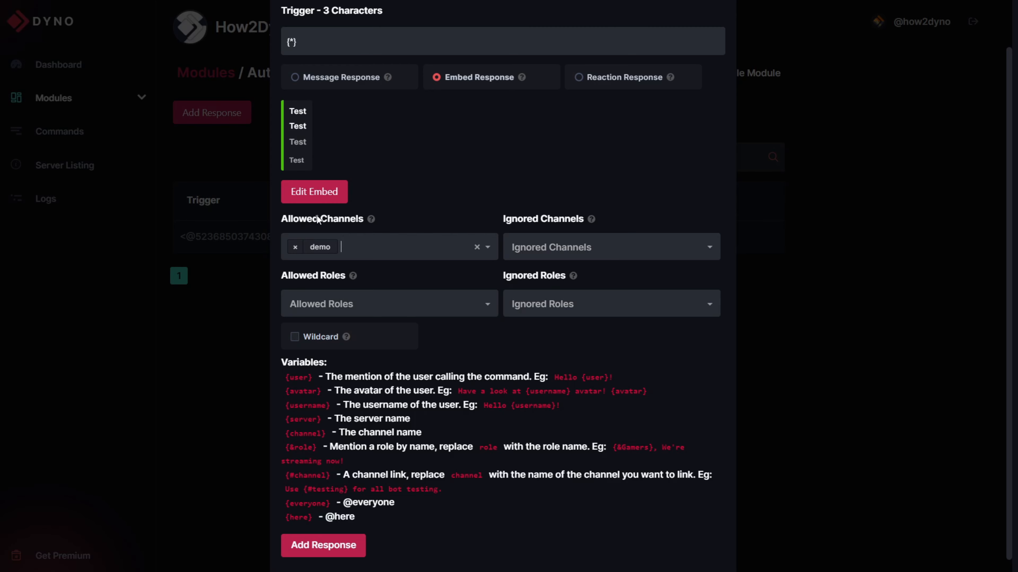
{"action": "scroll", "coordinate": [352, 219], "scroll_direction": "up", "scroll_amount": 2}
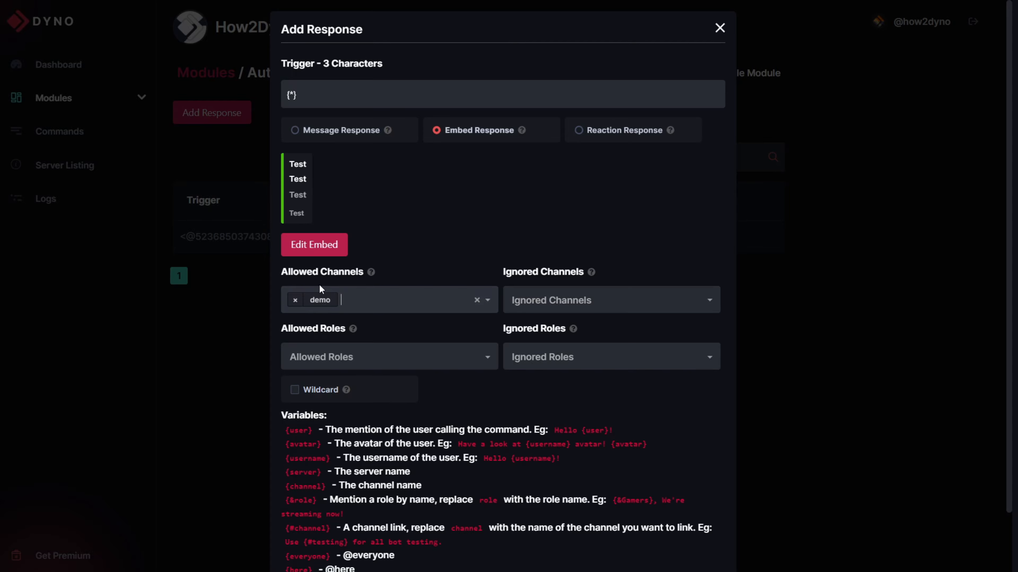
{"action": "scroll", "coordinate": [495, 223], "scroll_direction": "down", "scroll_amount": 2}
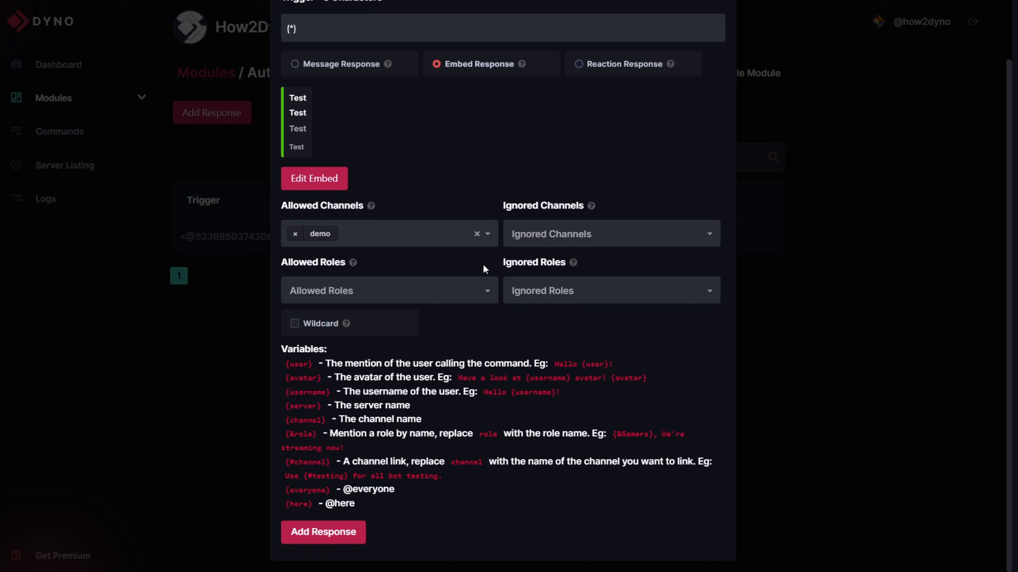
{"action": "left_click", "coordinate": [341, 538]}
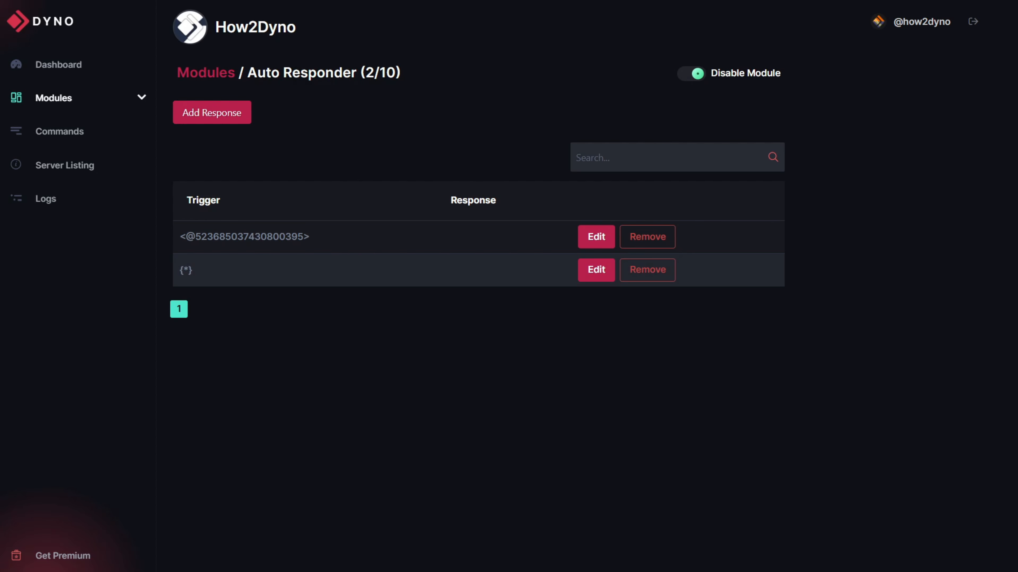
Step: Add a wildcard message response that replies Test! to the trigger test
{"action": "left_click", "coordinate": [240, 119]}
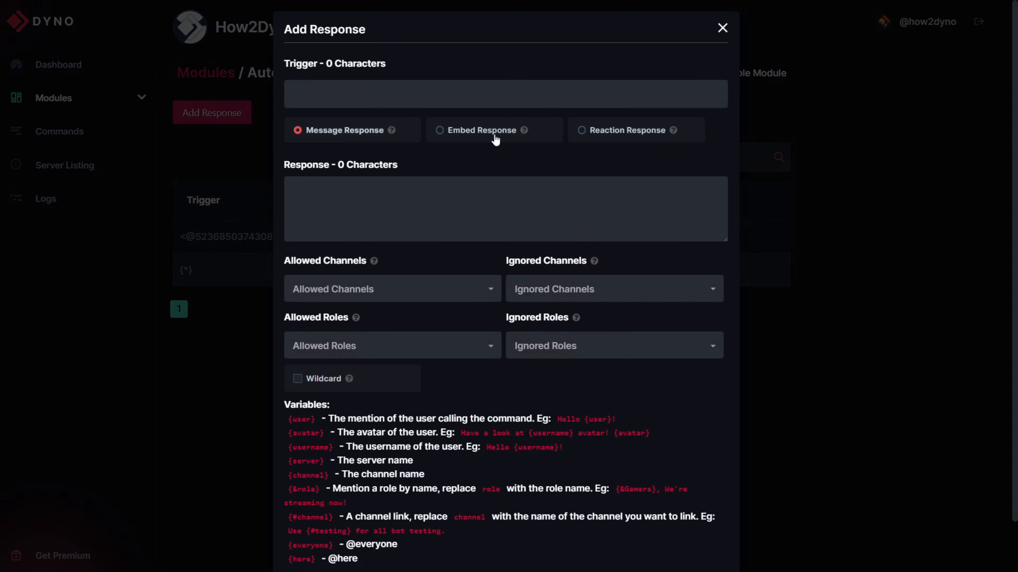
{"action": "left_click", "coordinate": [333, 89]}
{"action": "type", "text": "test"}
{"action": "type", "text": "Test!"}
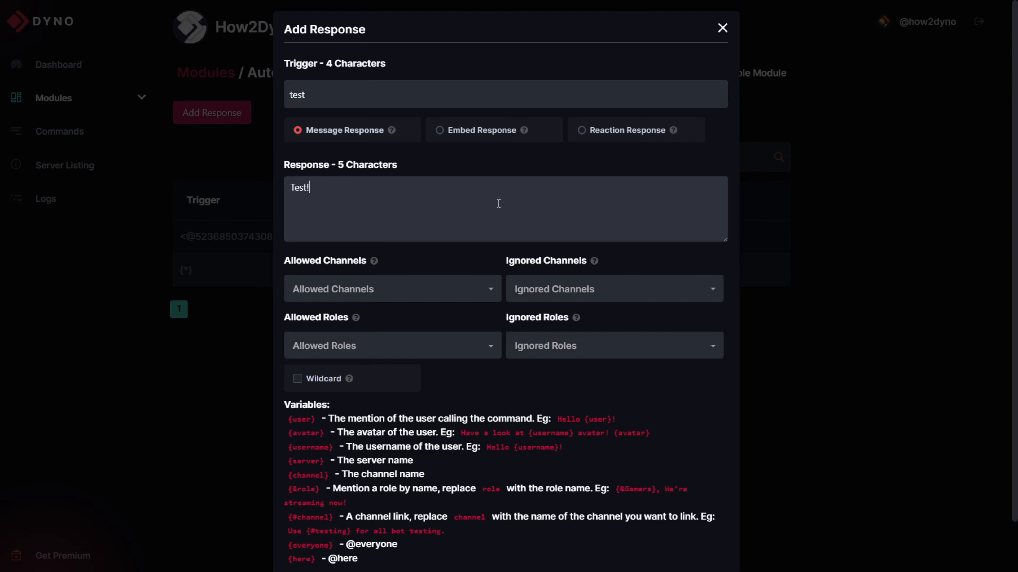
{"action": "left_click", "coordinate": [321, 382]}
{"action": "scroll", "coordinate": [400, 240], "scroll_direction": "down", "scroll_amount": 2}
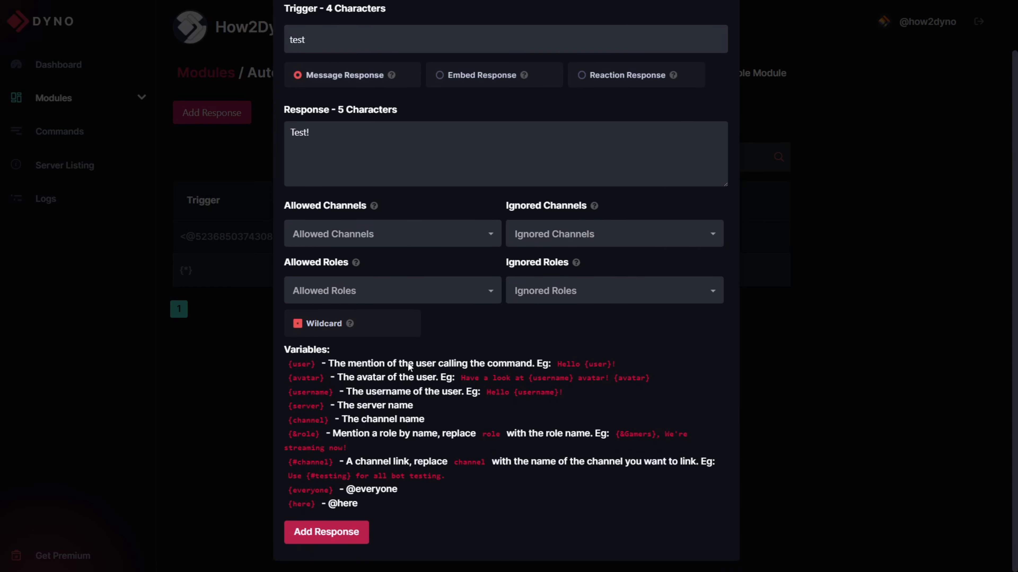
{"action": "left_click", "coordinate": [351, 528]}
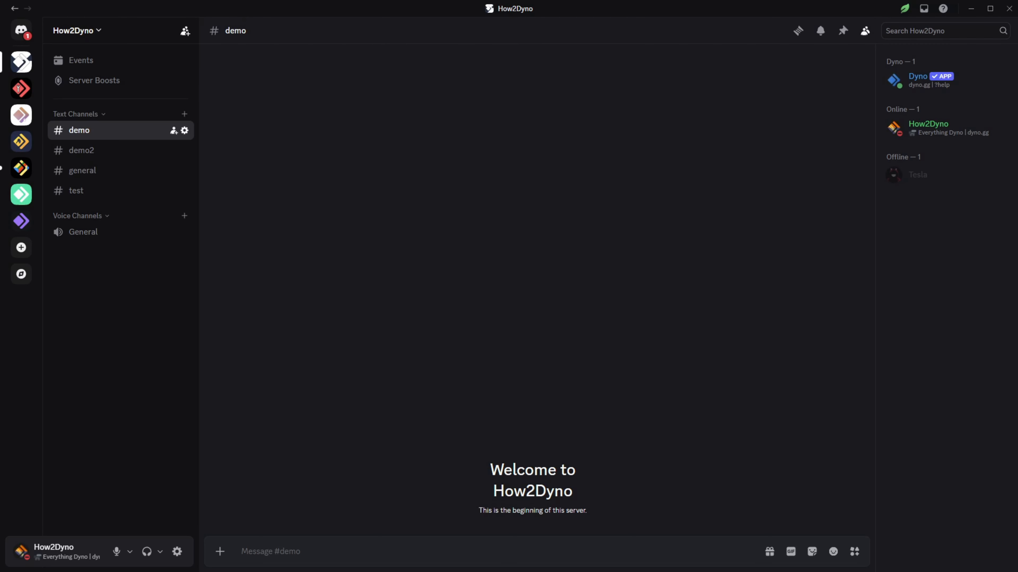
Step: Switch to Discord and send hi in the demo channel to test the {*} autoresponse
{"action": "type", "text": "hi"}
{"action": "key", "text": "Return"}
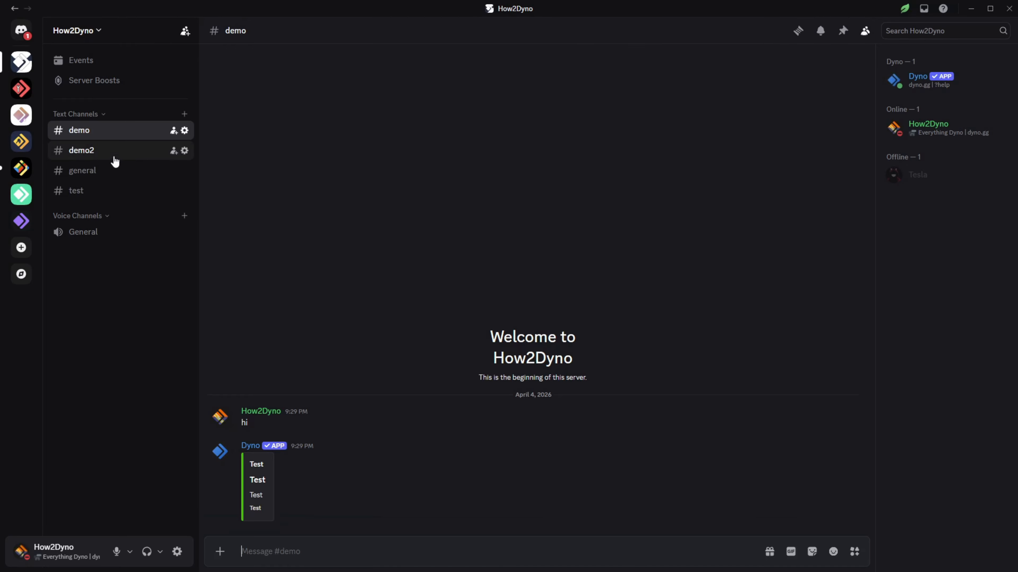
Step: Send hi in the demo2 channel to test the {*} autoresponse outside its allowed channel
{"action": "left_click", "coordinate": [115, 160]}
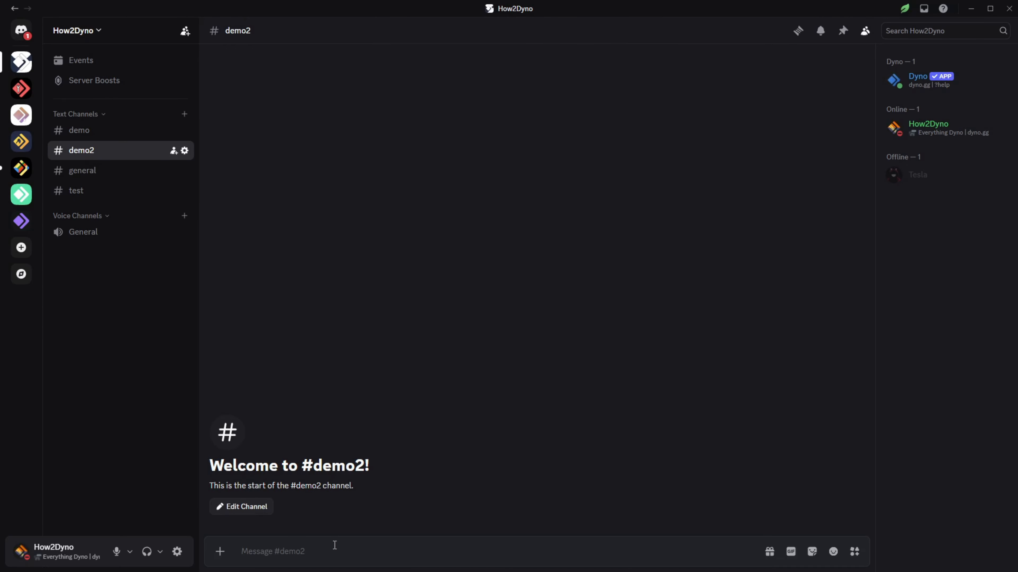
{"action": "type", "text": "hi"}
{"action": "key", "text": "Return"}
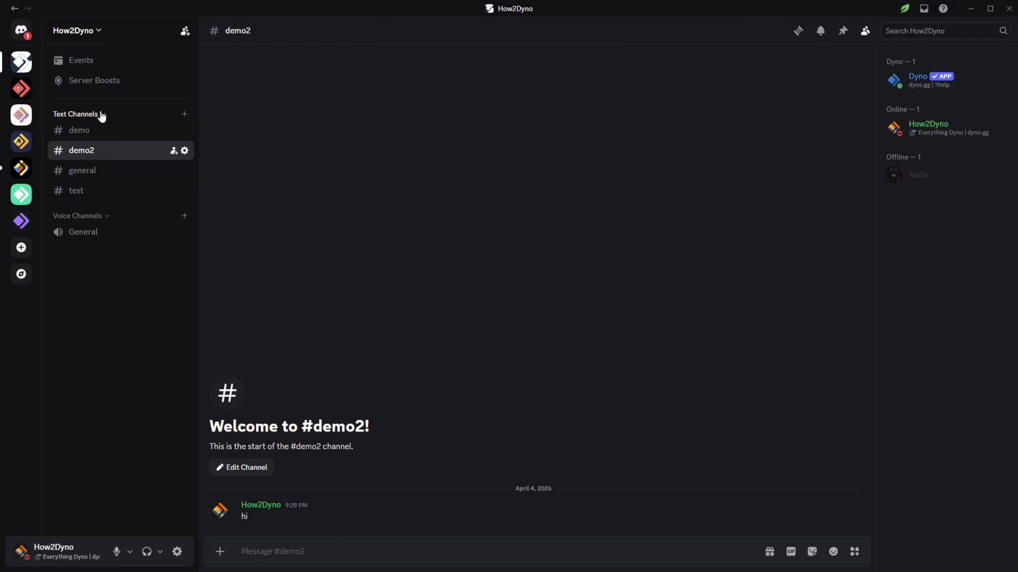
Step: Send test in the demo channel to test the wildcard message response
{"action": "left_click", "coordinate": [92, 130]}
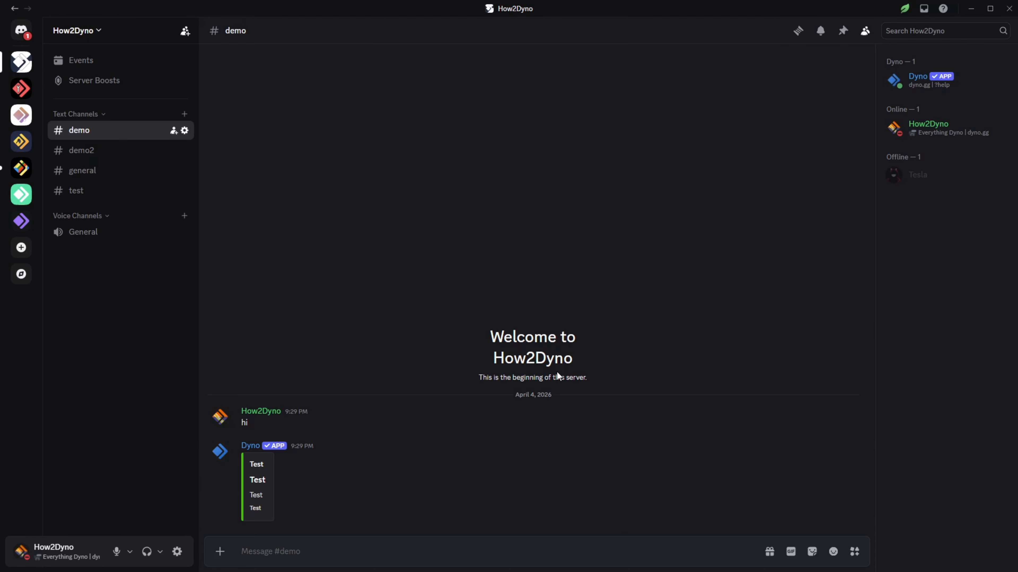
{"action": "type", "text": "test"}
{"action": "key", "text": "Return"}
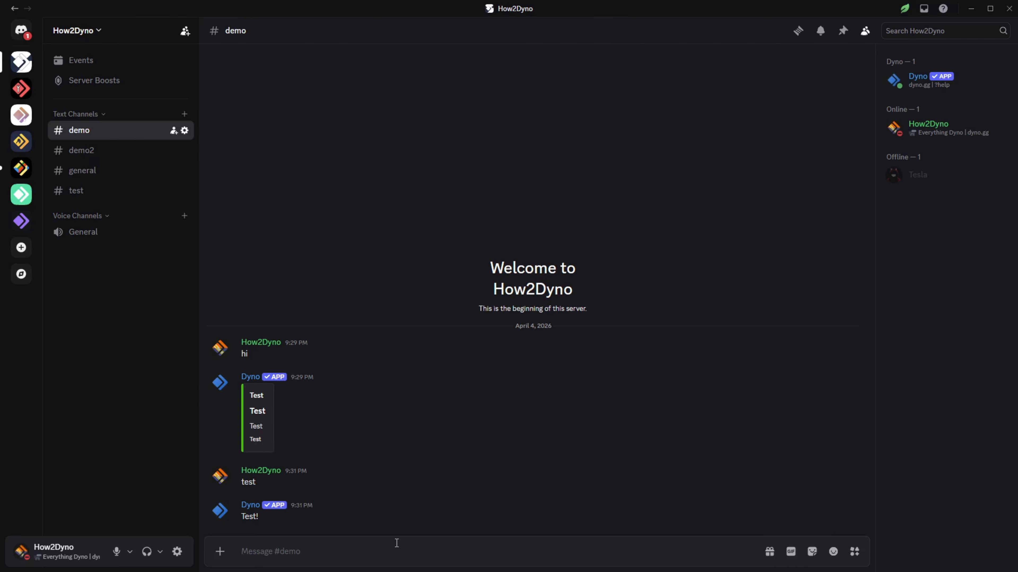
{"action": "type", "text": "@"}
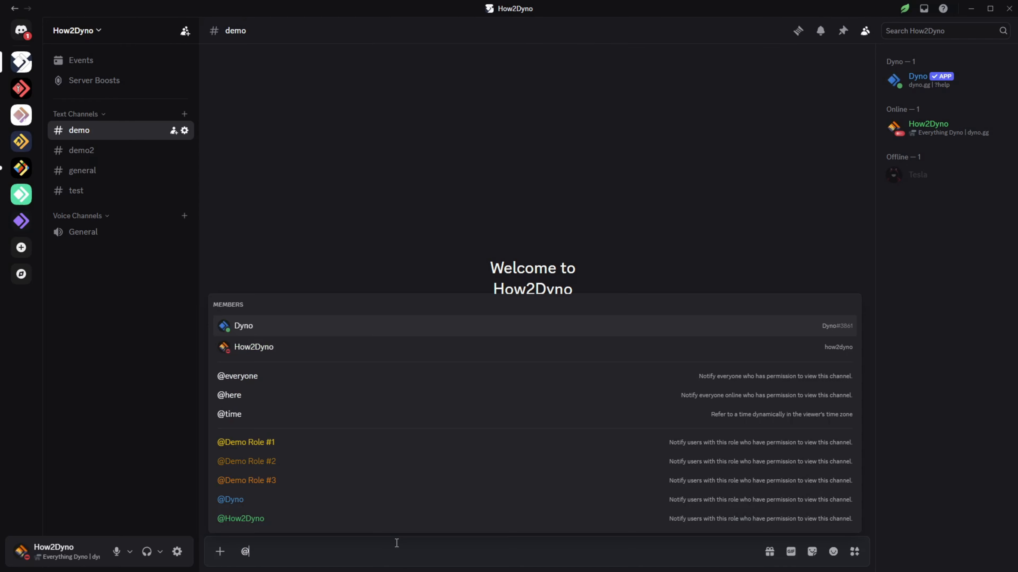
{"action": "left_click", "coordinate": [292, 344]}
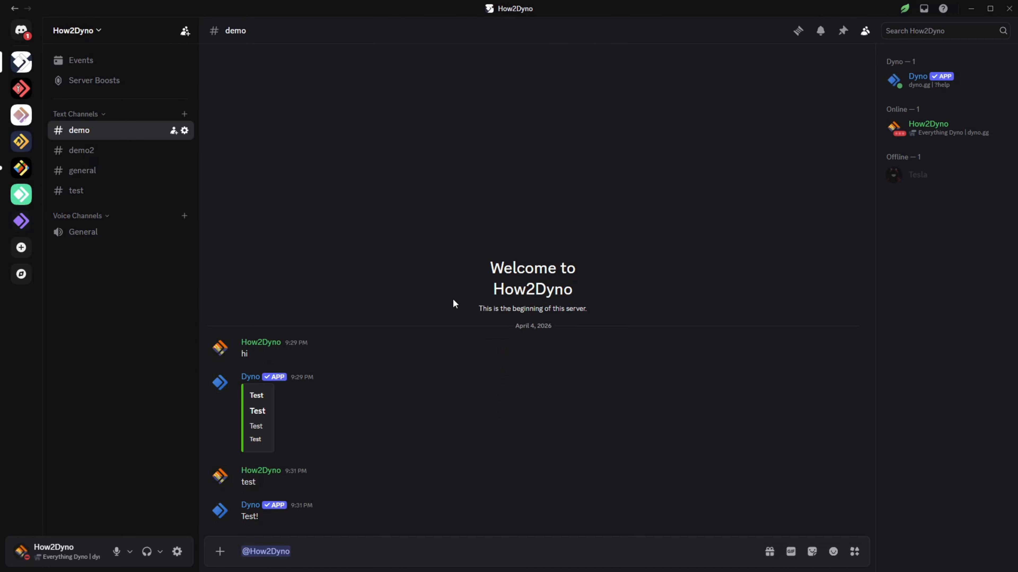
{"action": "key", "text": "Return"}
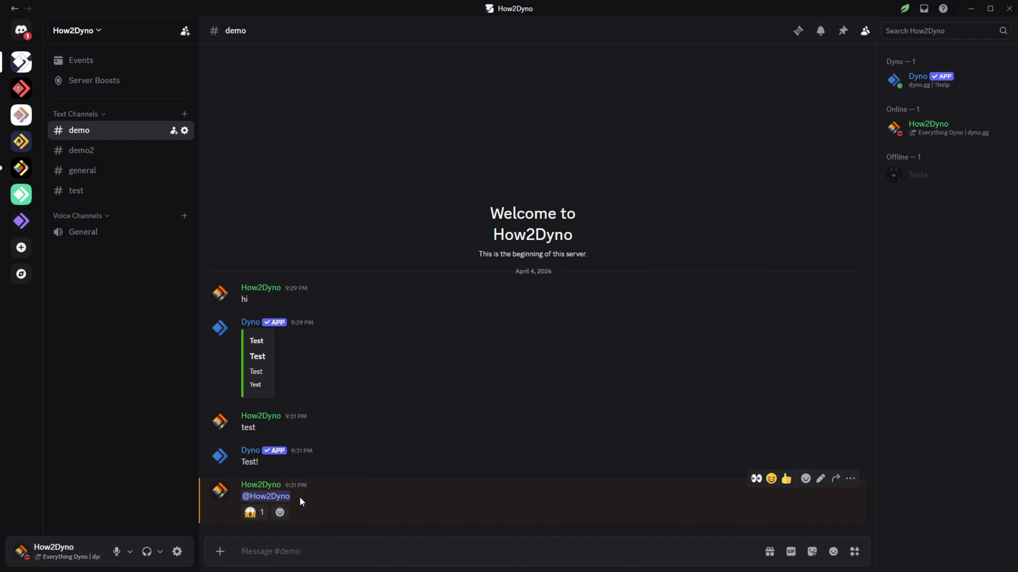
{"action": "mouse_move", "coordinate": [256, 514]}
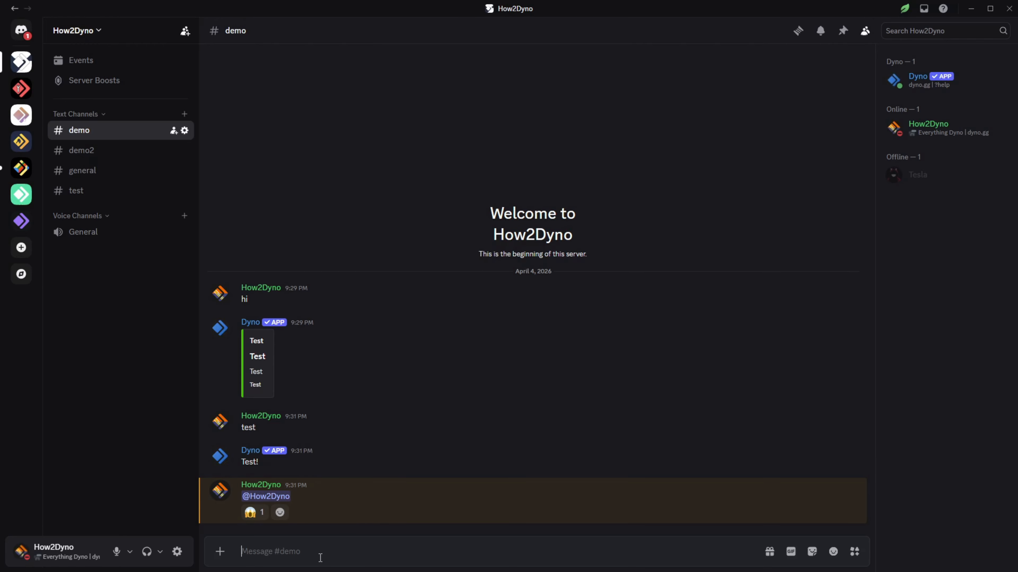
{"action": "type", "text": "Hi @h"}
{"action": "key", "text": "Return"}
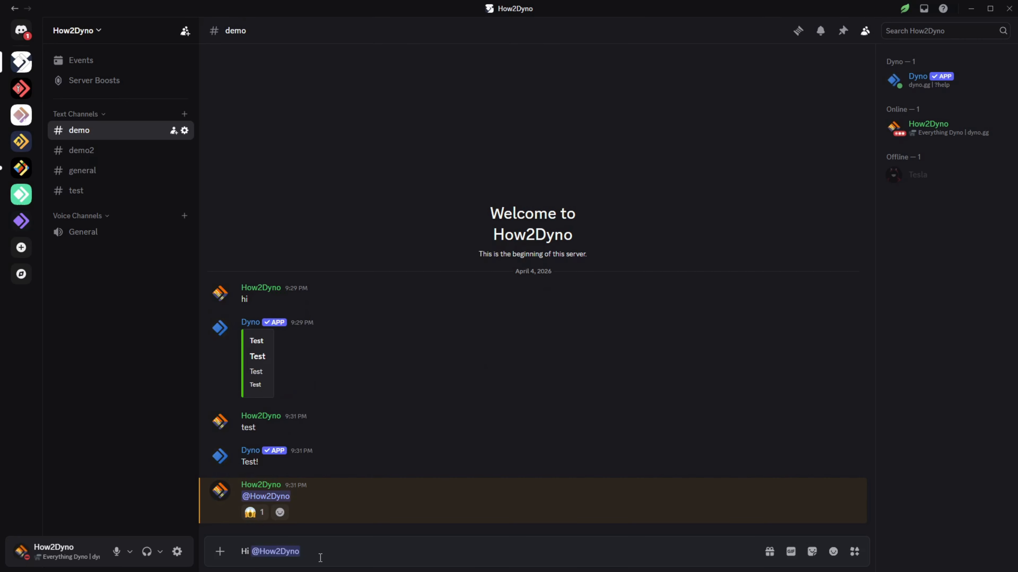
{"action": "key", "text": "Return"}
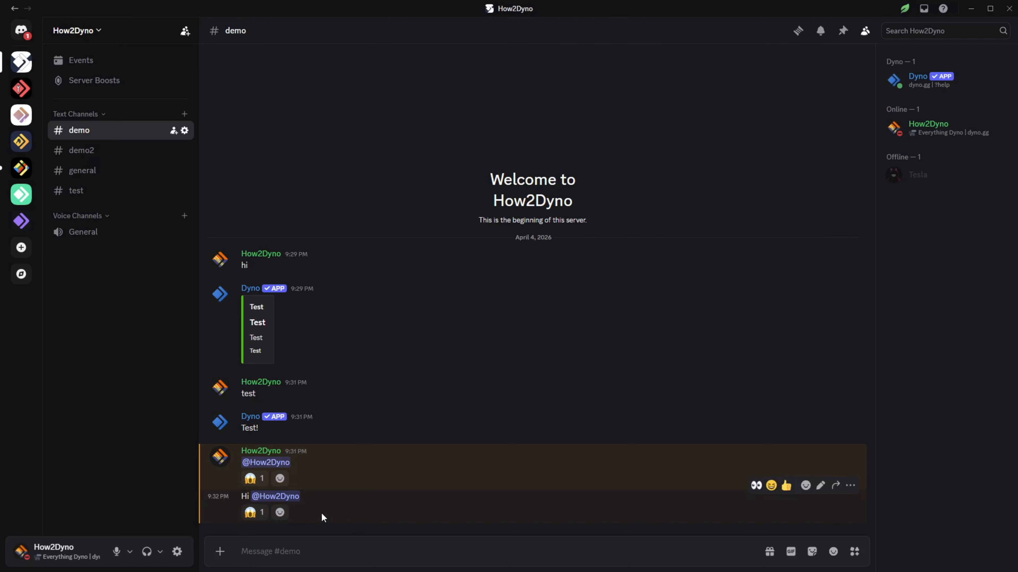